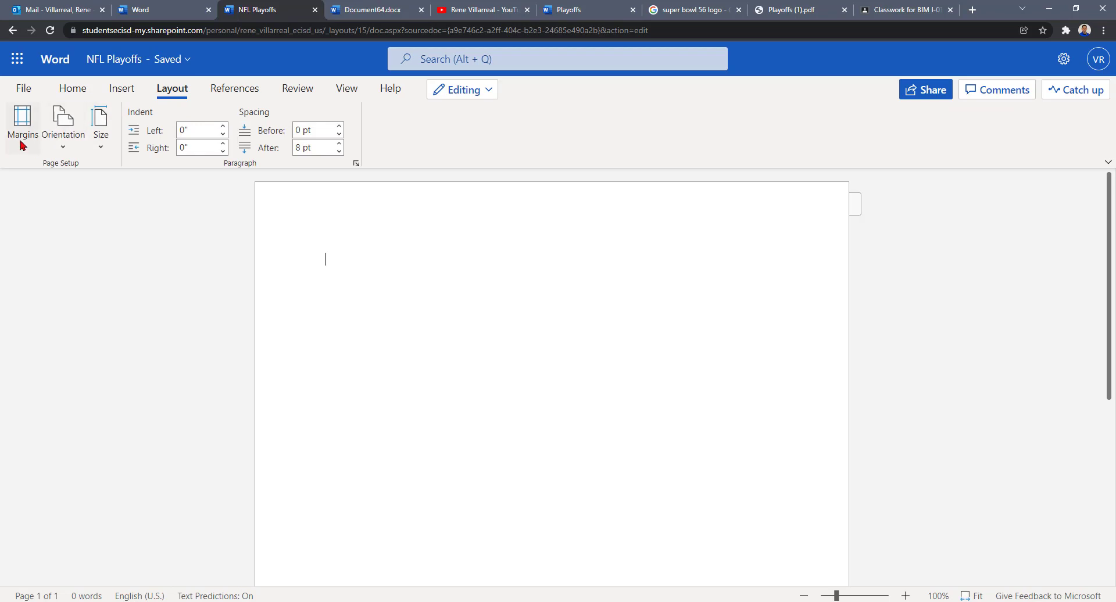
Set the document's page margins to Narrow and its orientation to Landscape.
left_click(23, 150)
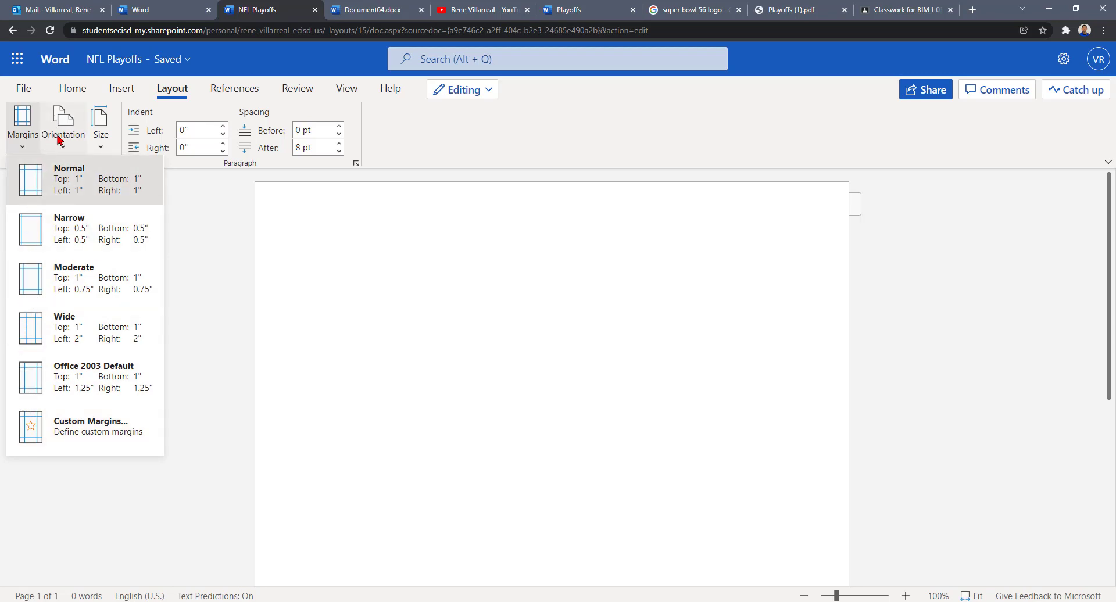
left_click(105, 237)
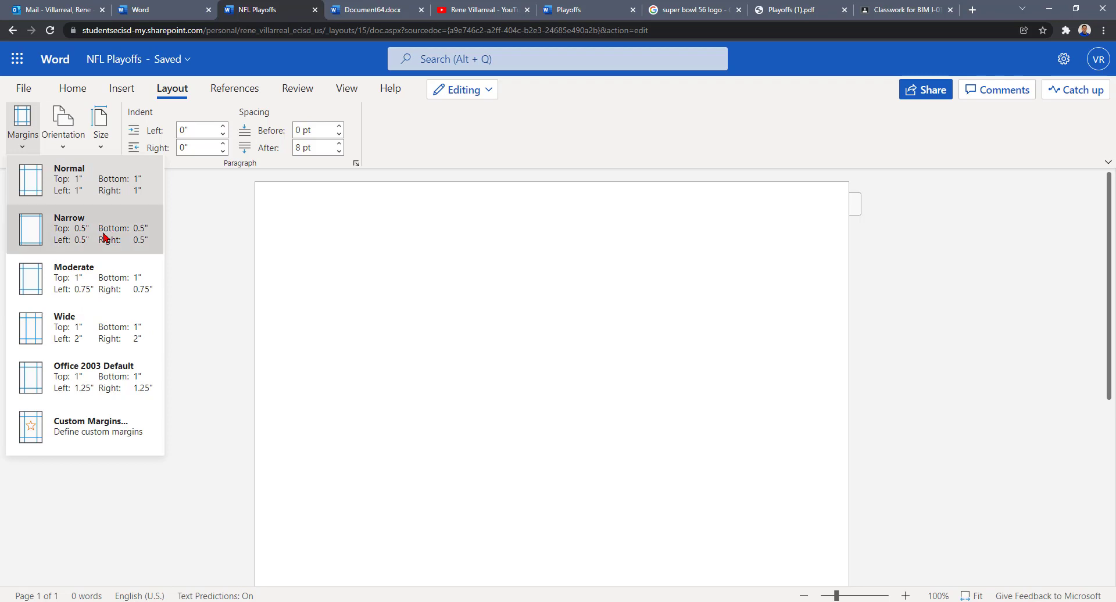
left_click(80, 148)
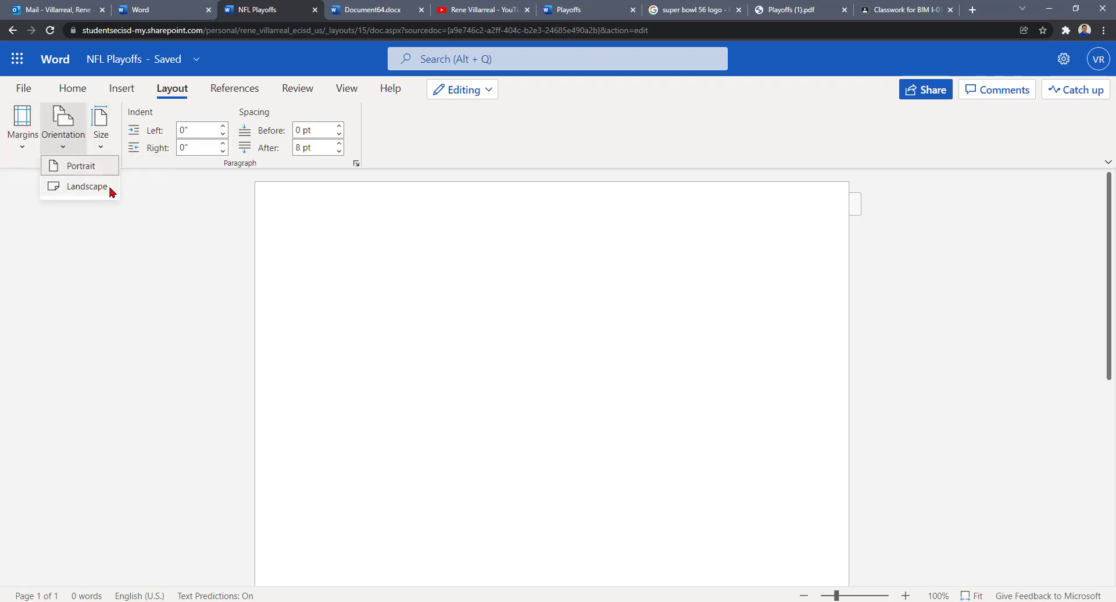
left_click(978, 452)
left_click(807, 595)
left_click(807, 595)
left_click(808, 596)
left_click(807, 596)
left_click(808, 595)
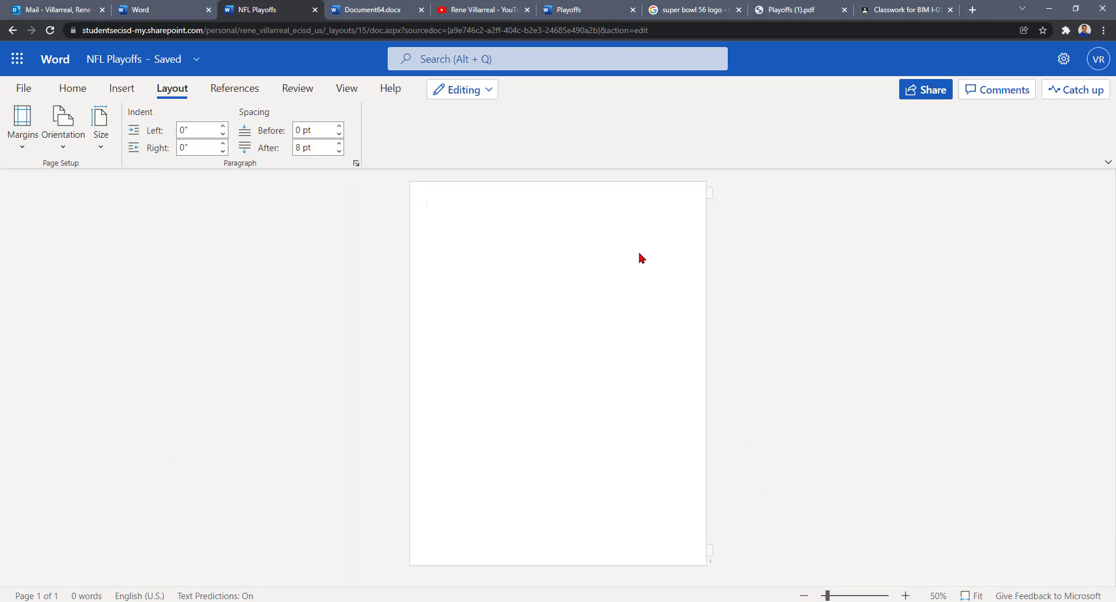
left_click(64, 142)
left_click(77, 191)
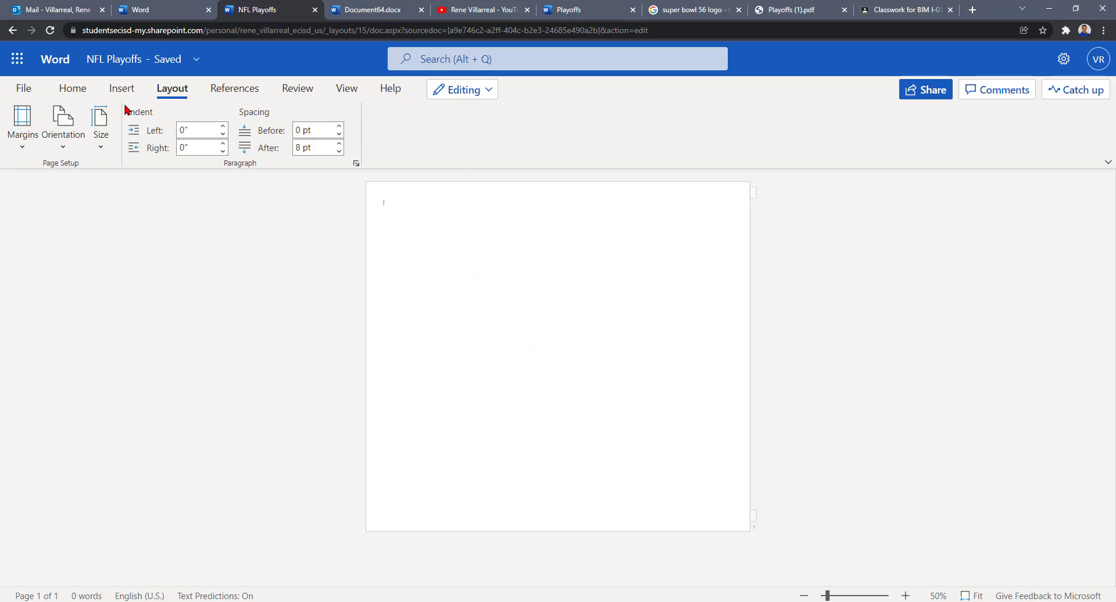
Reload the NFL Playoffs document in the browser.
left_click(50, 30)
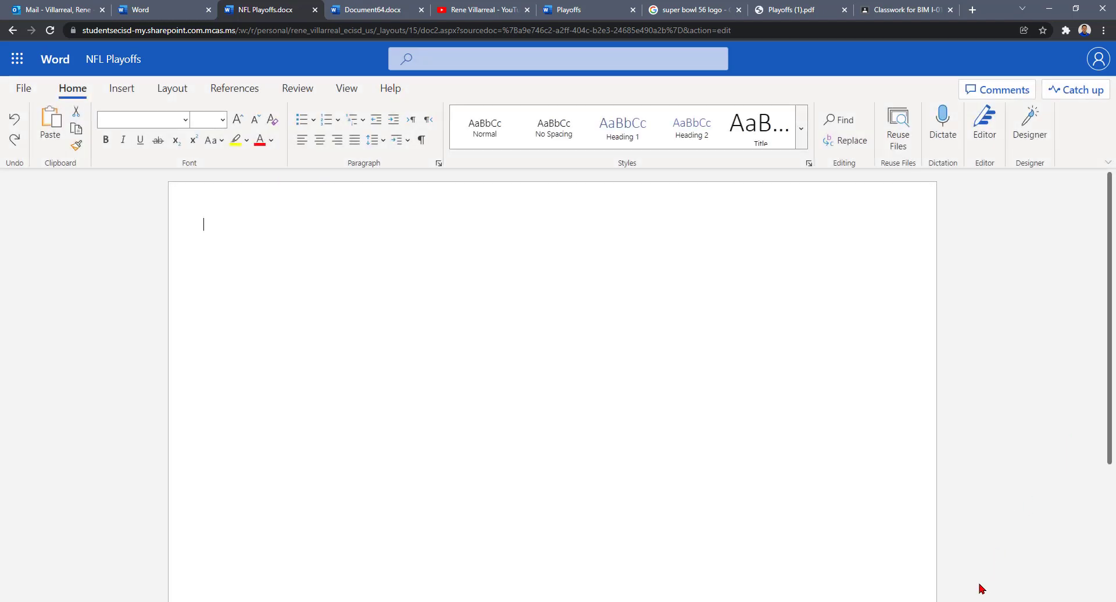
scroll(1016, 490, "down", 3)
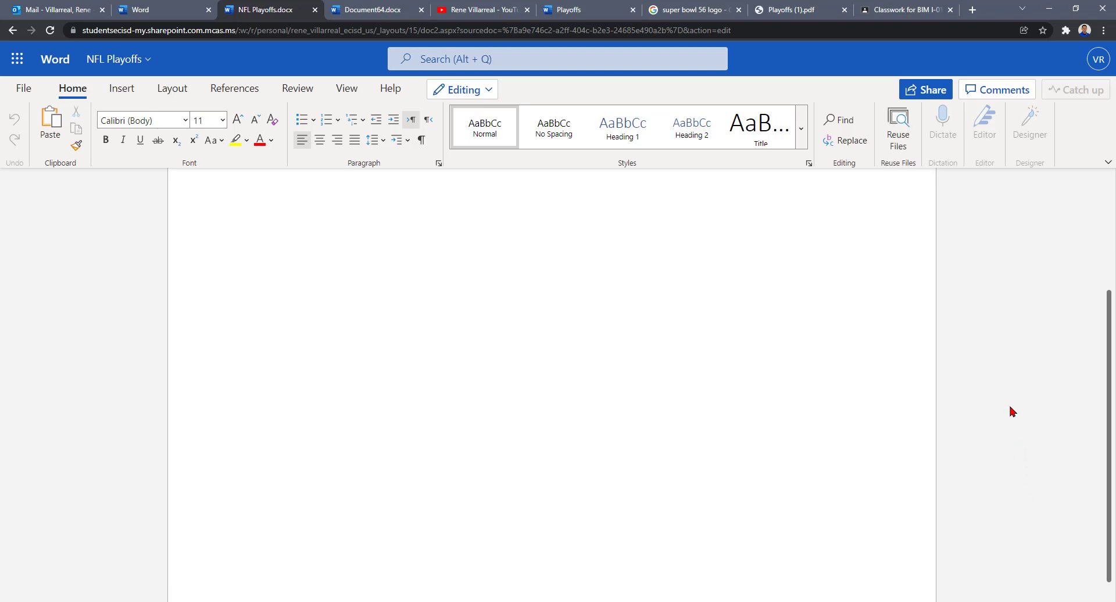
left_click(804, 596)
left_click(804, 596)
left_click(804, 596)
left_click(804, 596)
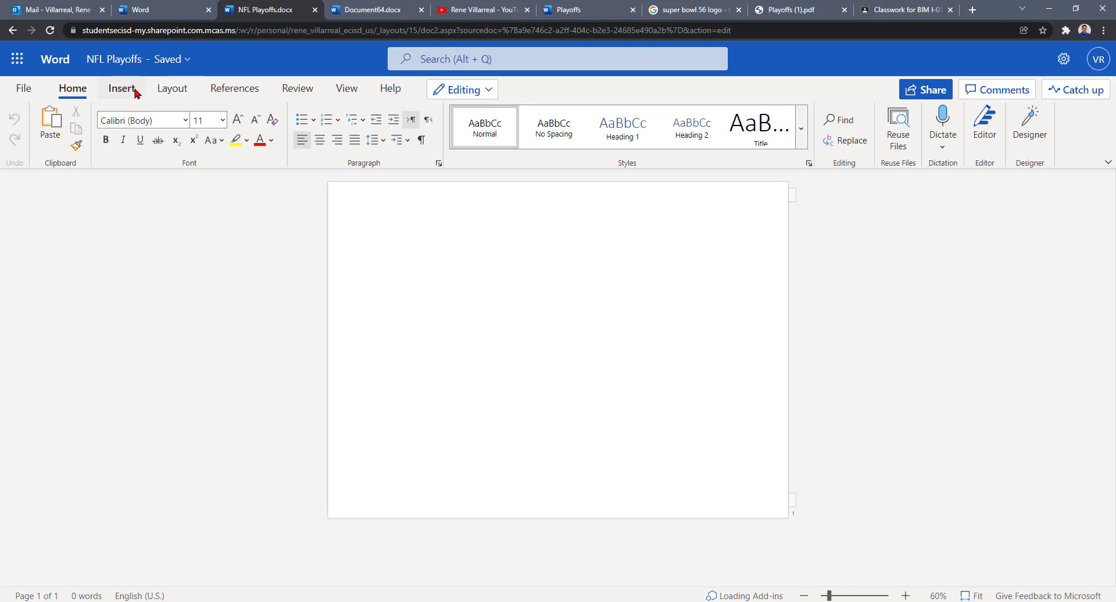
Copy the Wikipedia Super Bowl LVI logo from the Google image results and return to the NFL Playoffs document in Word.
left_click(707, 5)
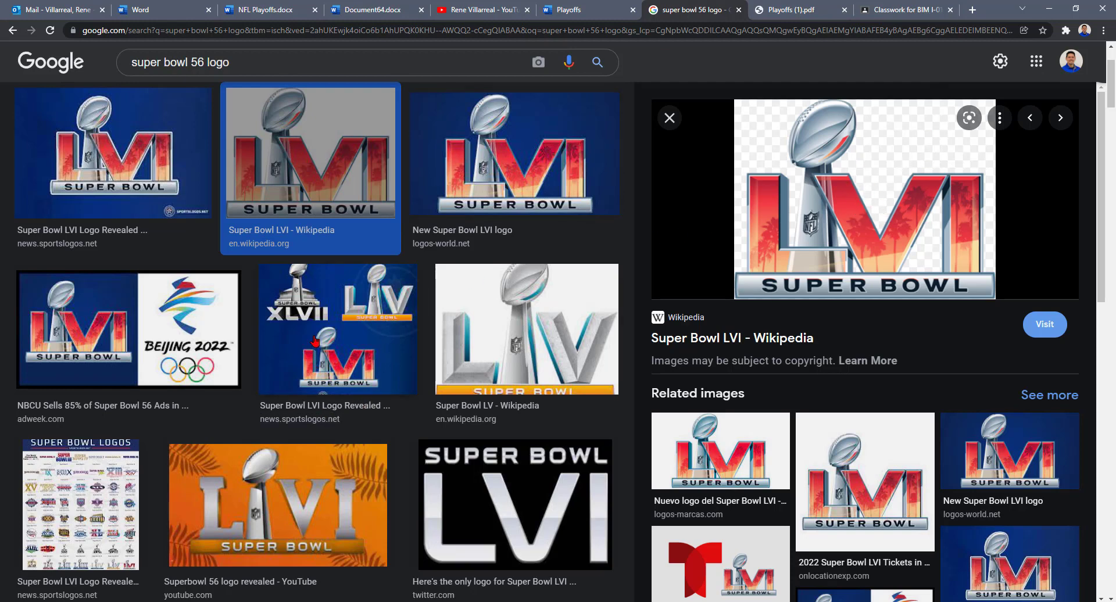
right_click(904, 193)
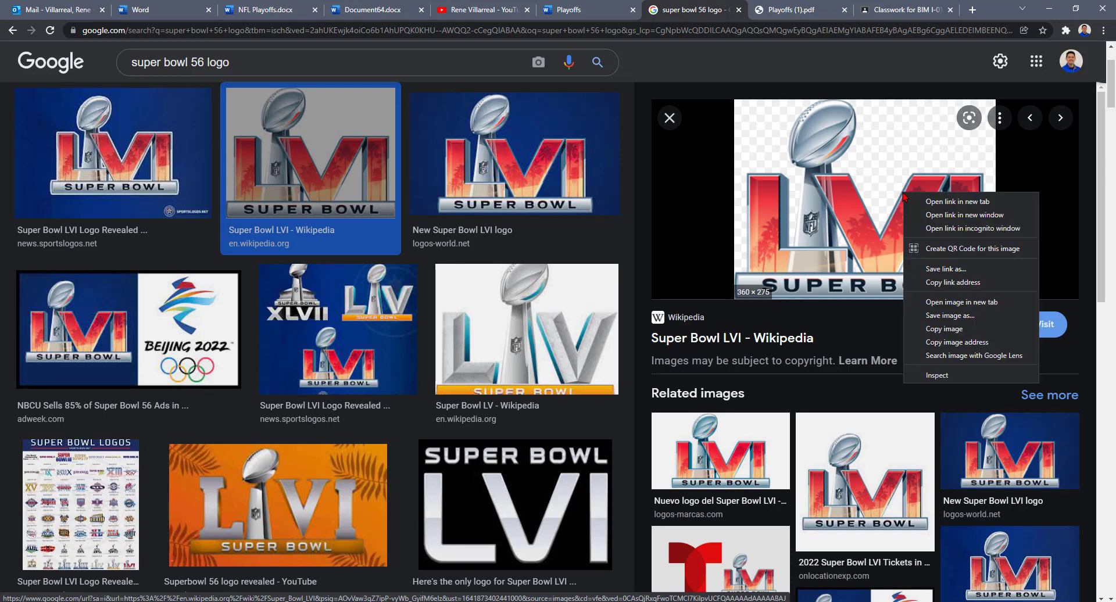
left_click(971, 330)
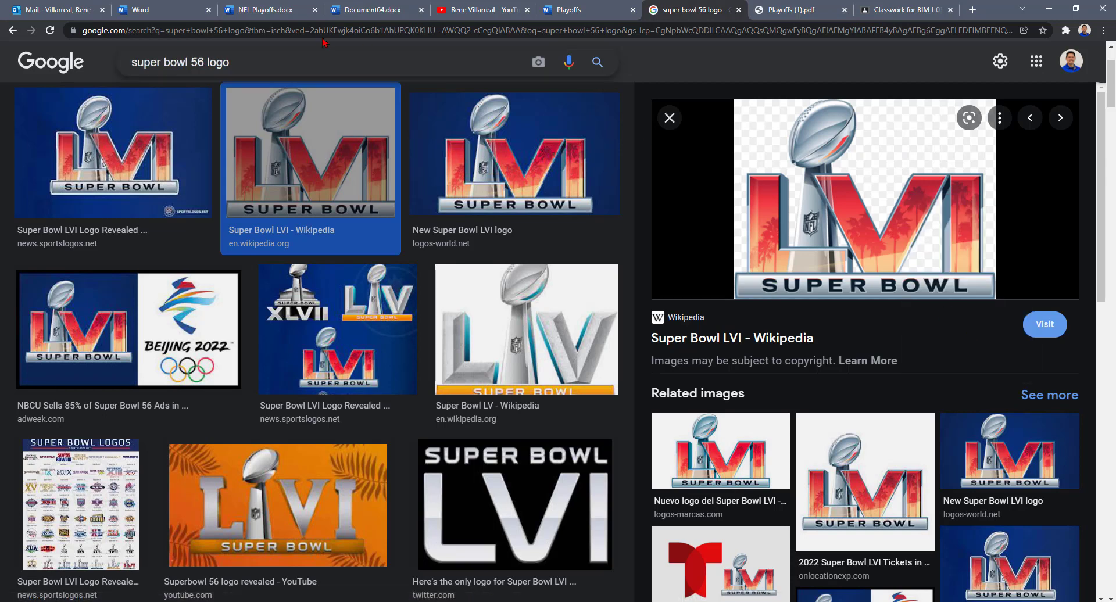
left_click(172, 8)
left_click(264, 7)
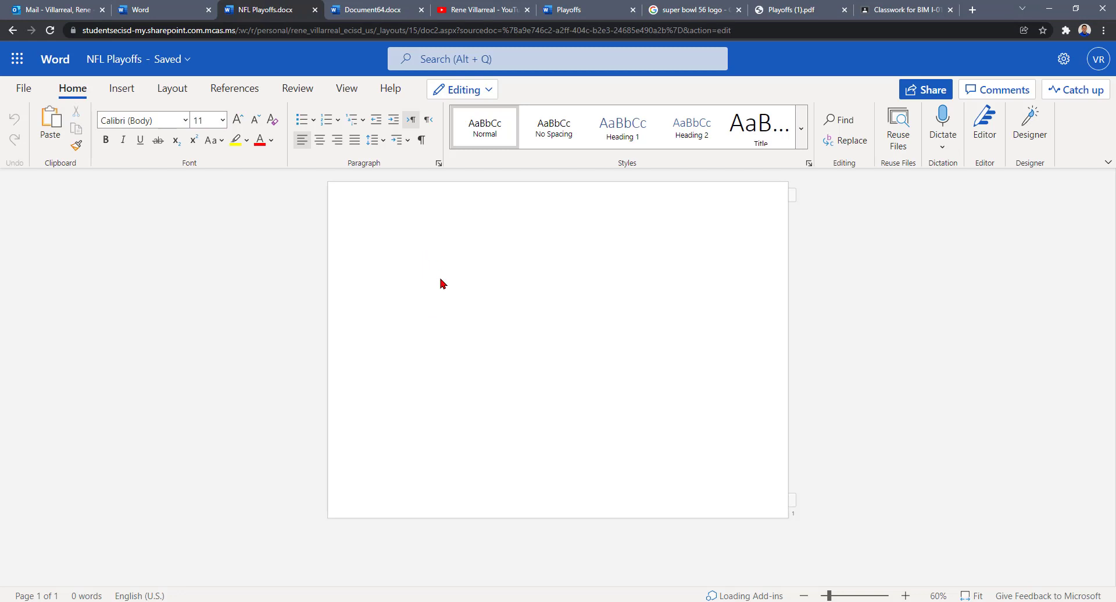
right_click(448, 298)
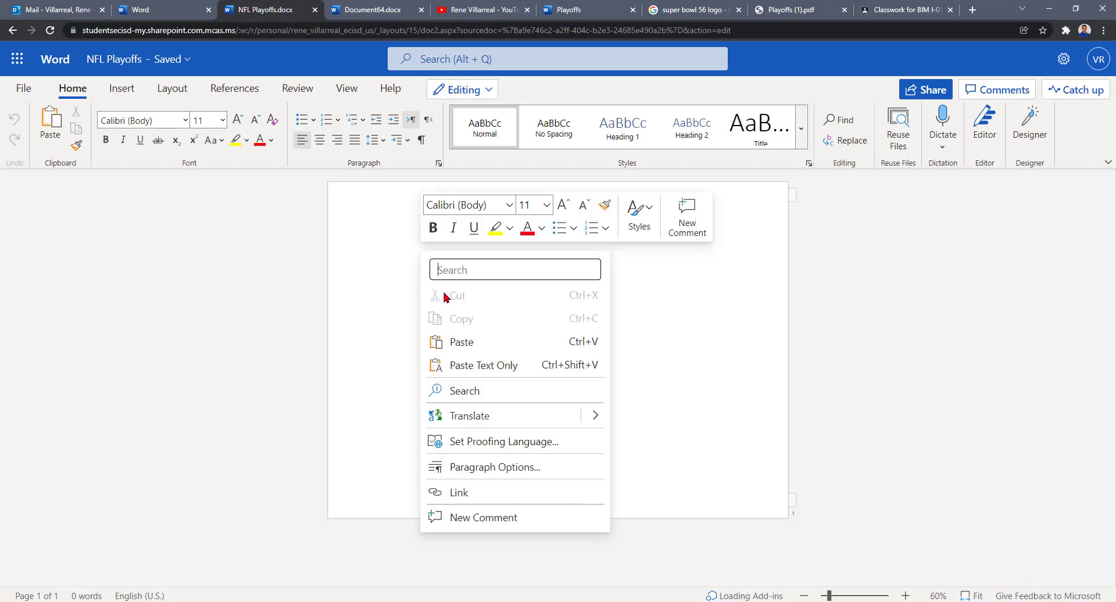
left_click(481, 349)
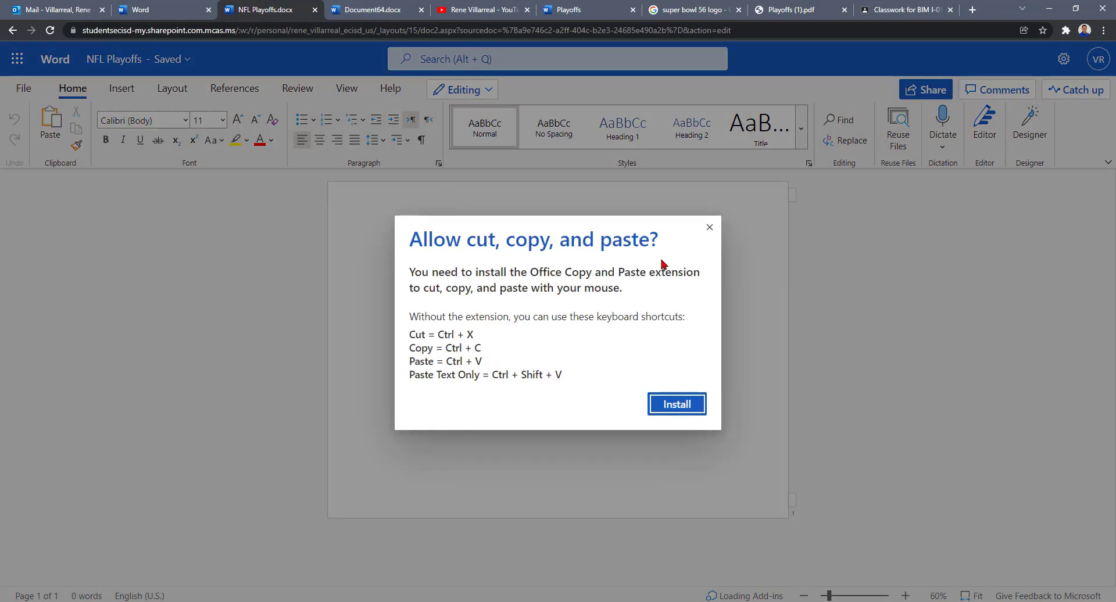
left_click(709, 228)
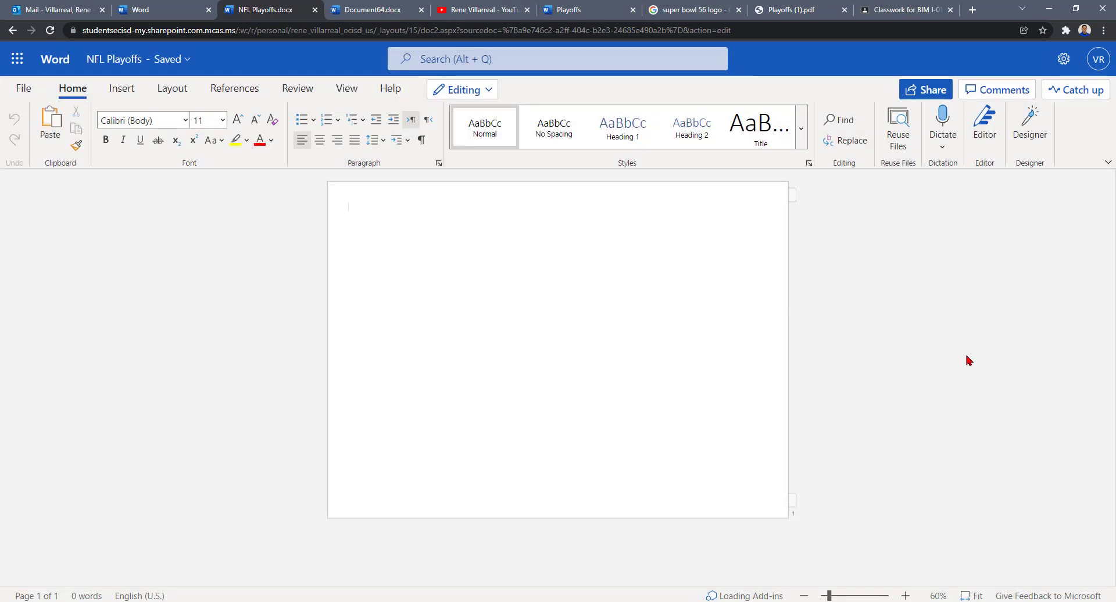
Paste the copied Super Bowl LVI logo onto the blank page and add some blank space before and after it.
key("ctrl+v")
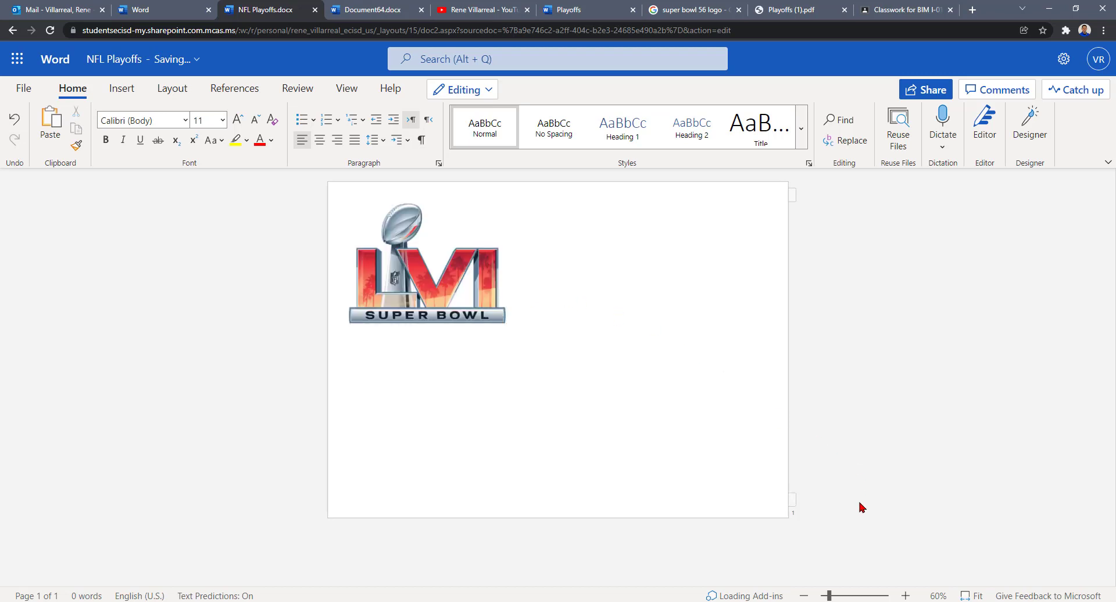
left_click(906, 596)
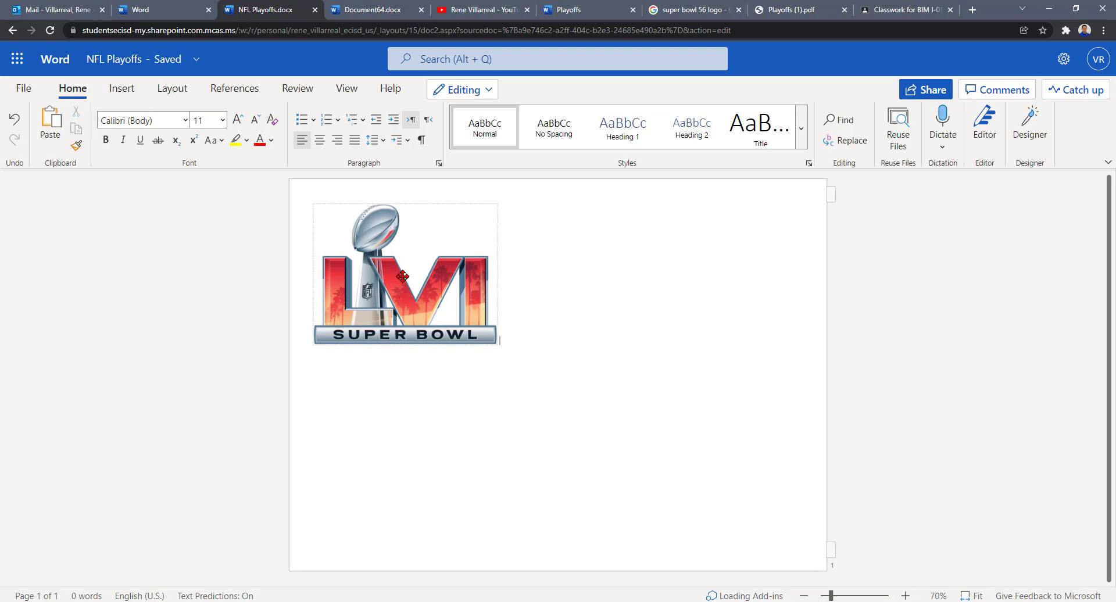
left_click(388, 262)
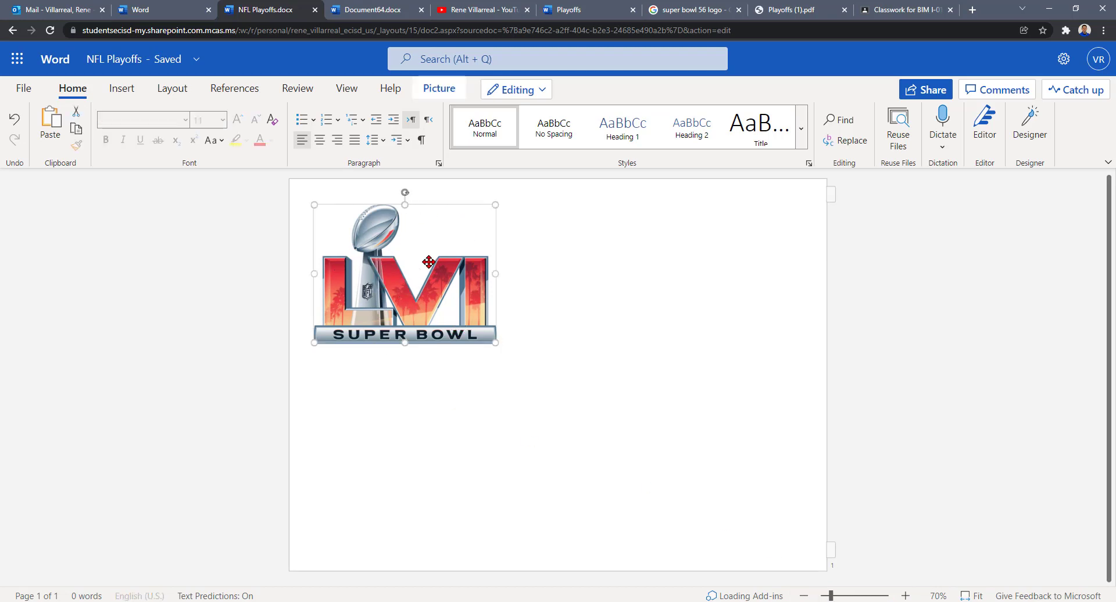
left_click(311, 323)
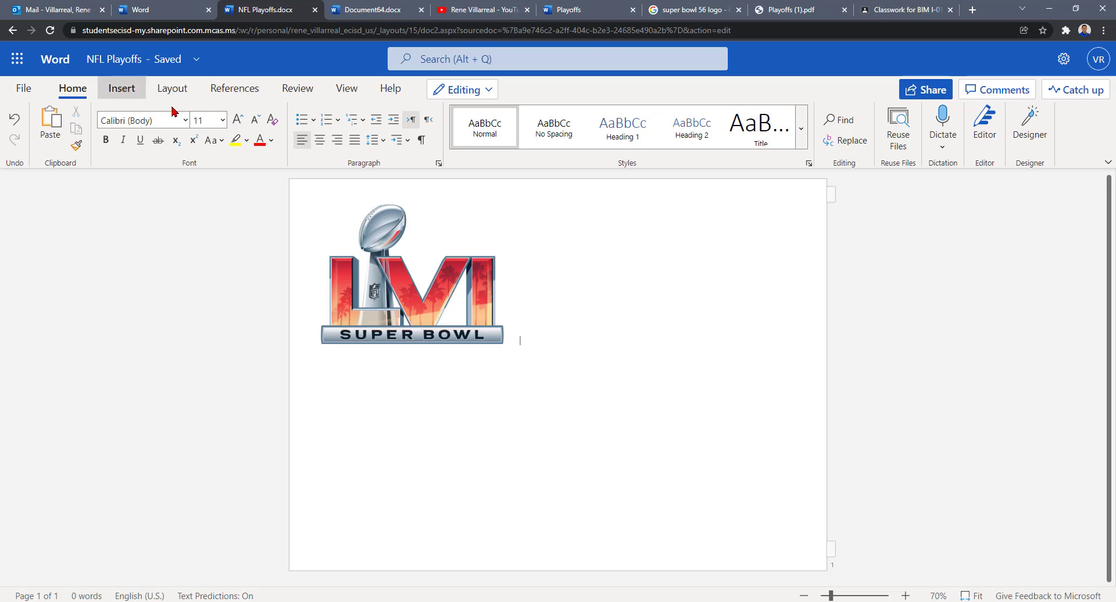
Search Bing Pictures for "KYLER MURRAY" and insert the first picture, the quarterback on the green field, after the logo.
left_click(100, 152)
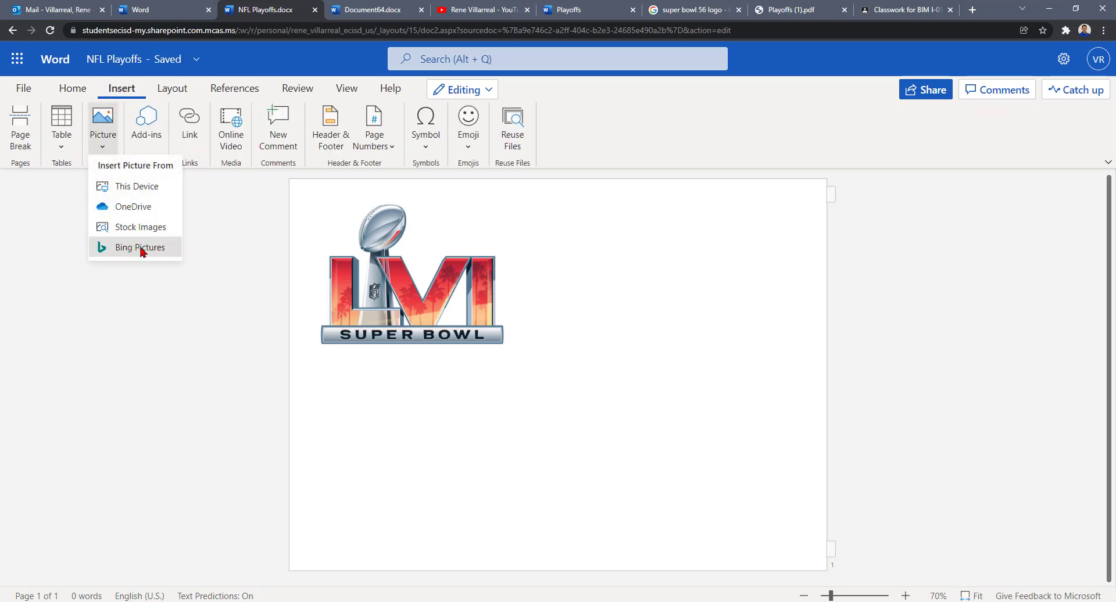
left_click(140, 249)
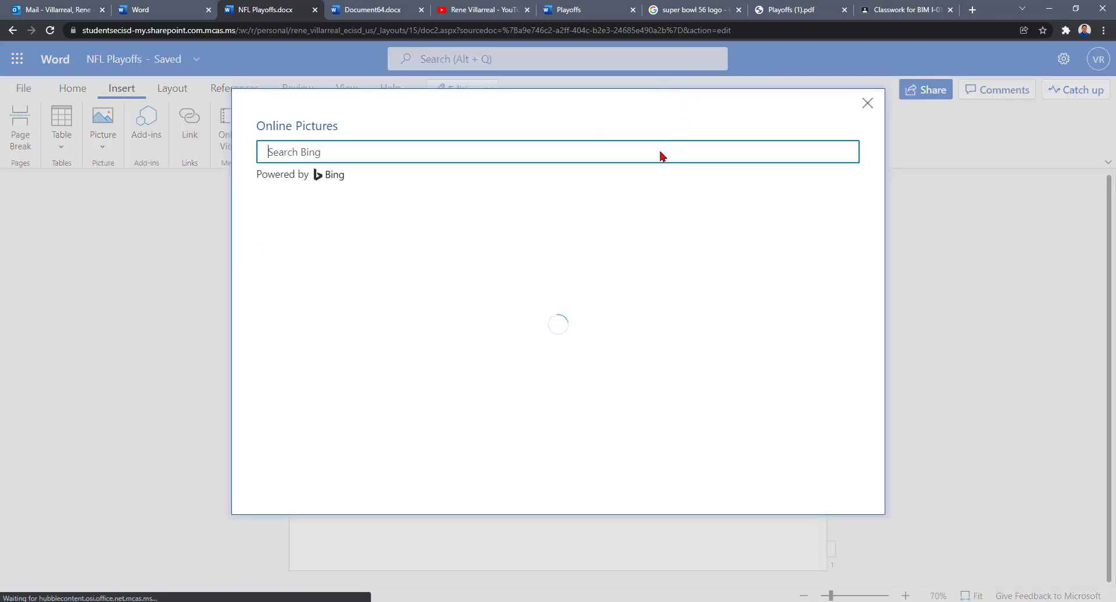
left_click(540, 152)
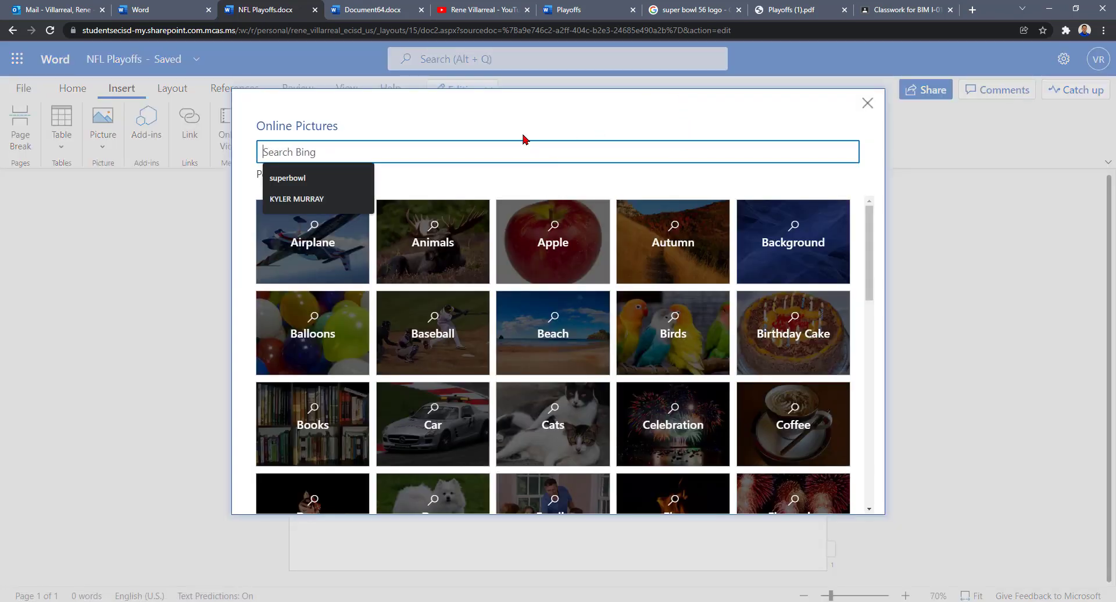
key("Down")
key("Down")
key("Return")
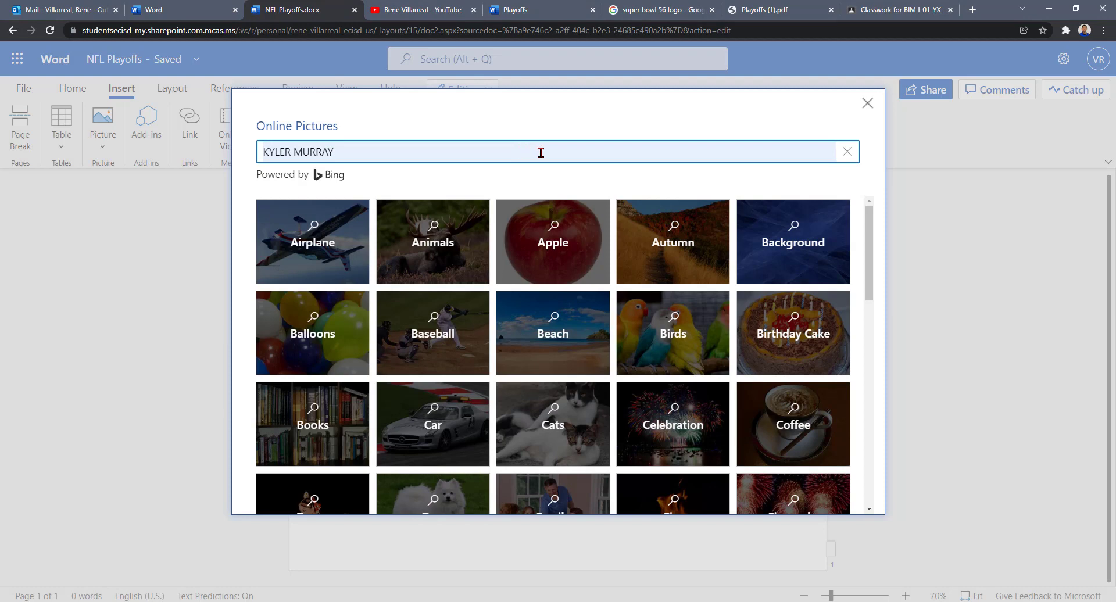
key("Return")
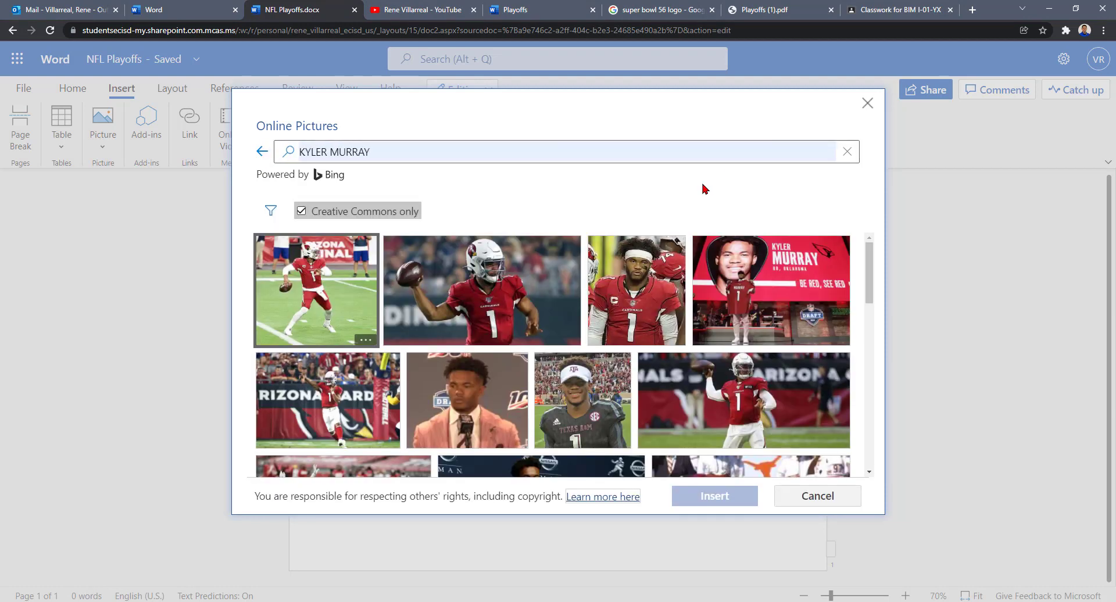
left_click(336, 280)
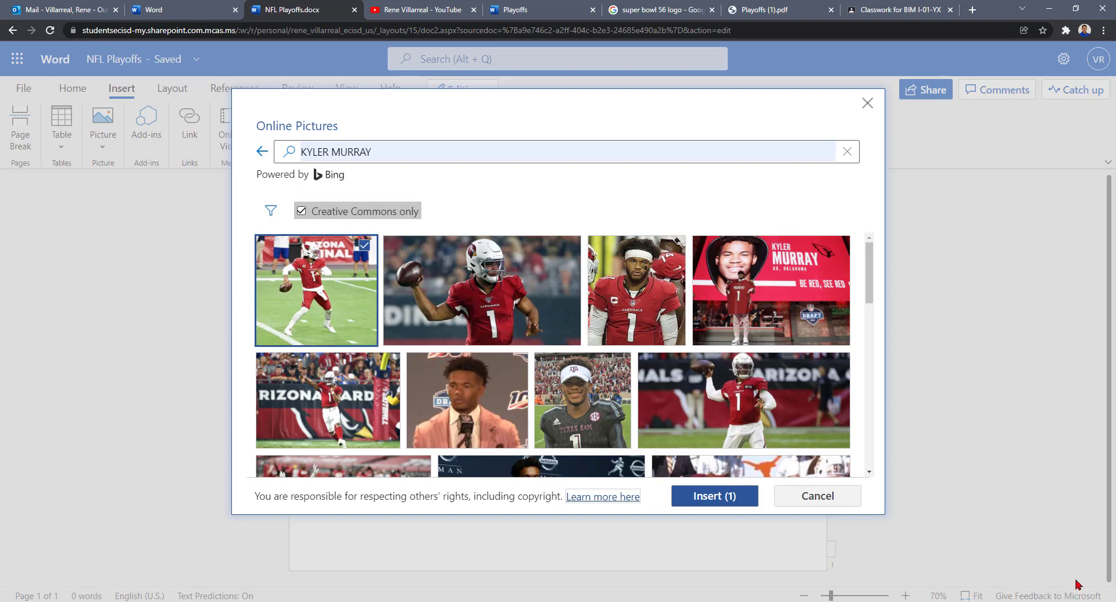
left_click(682, 500)
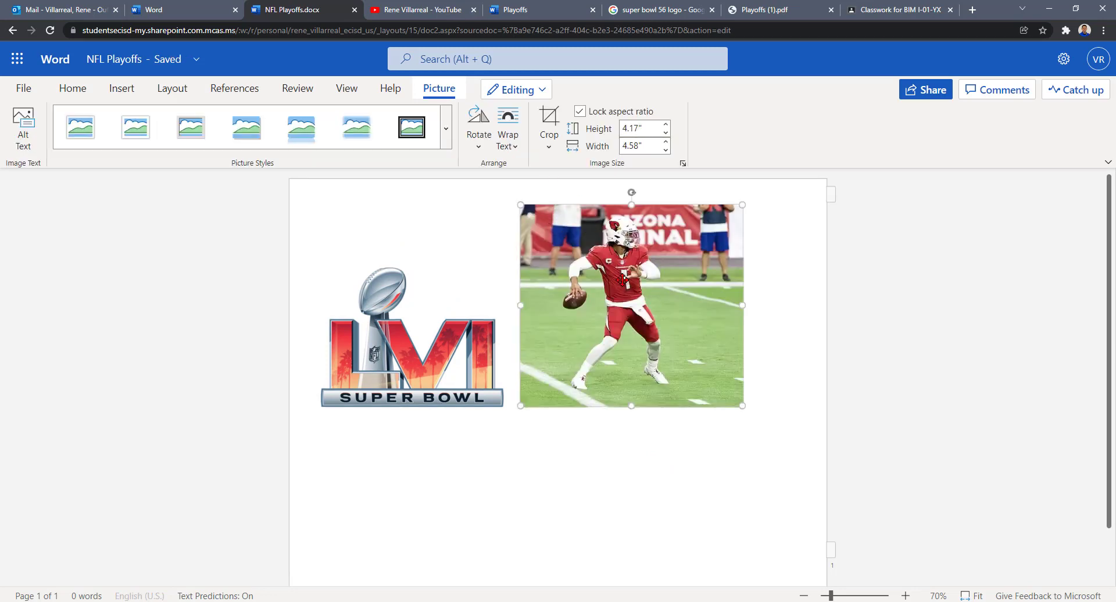
Crop a thin strip off the lower edge of the player picture, down to a height of 3.88".
left_click(549, 119)
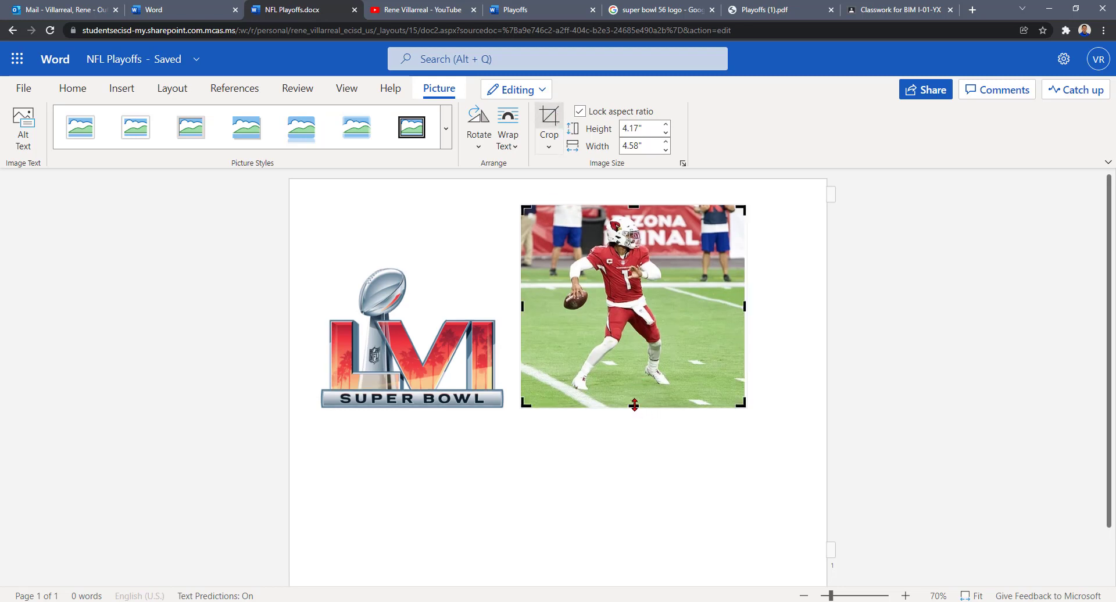
left_click_drag(633, 405, 634, 394)
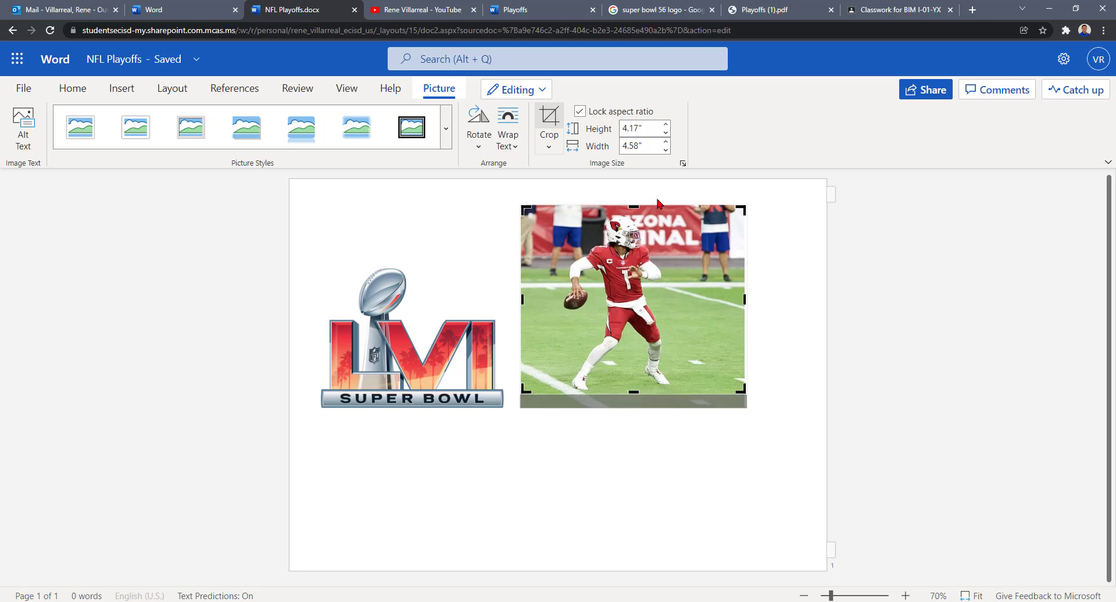
left_click(549, 120)
Add more blank space between the logo and the player picture, and in front of the logo.
left_click(428, 322)
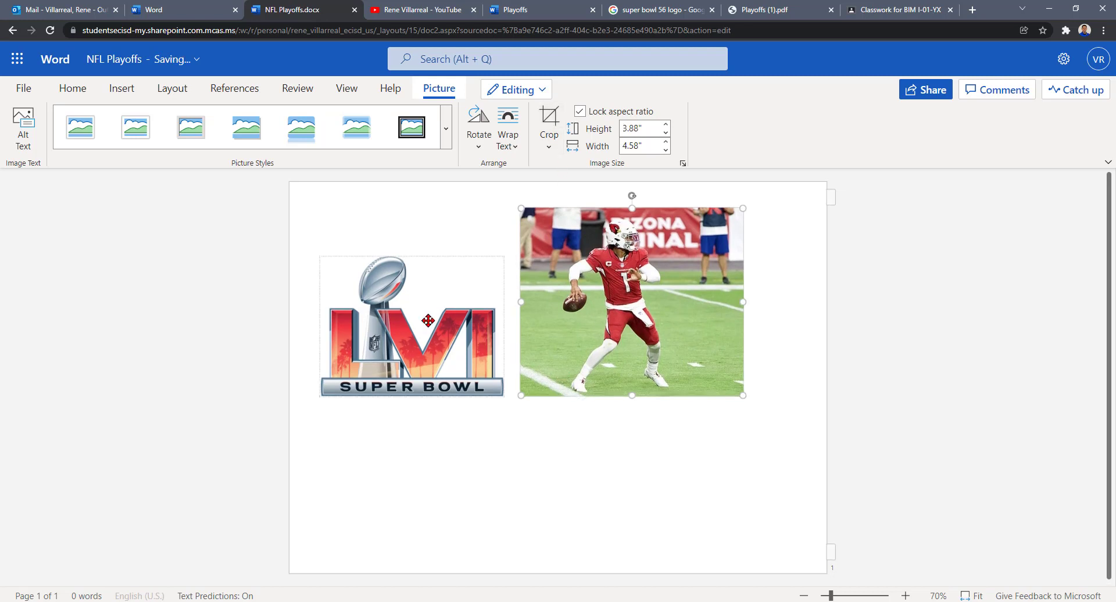
left_click(511, 373)
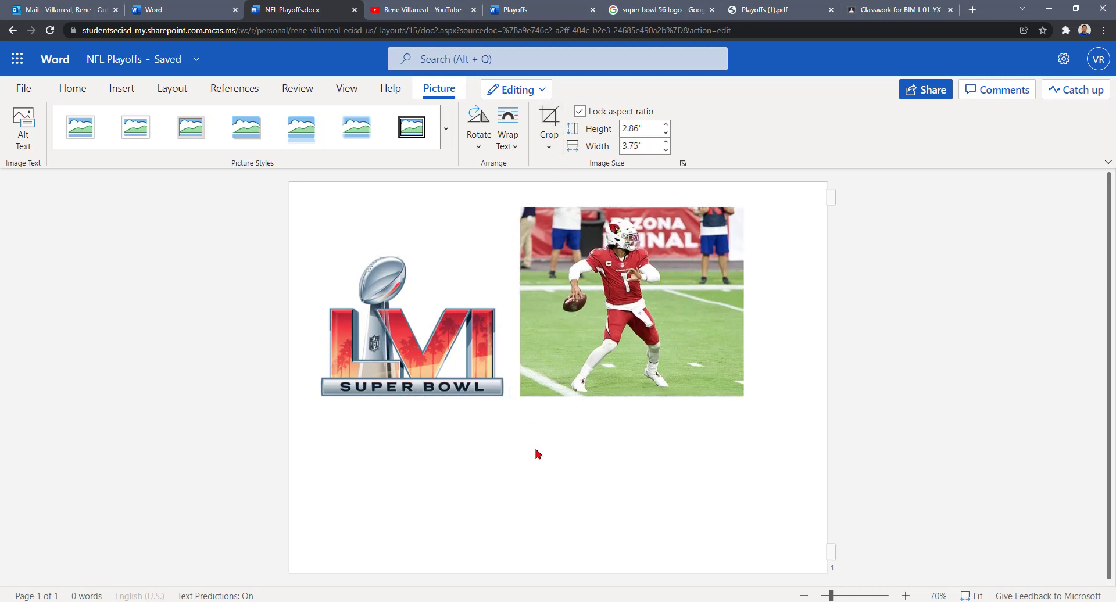
left_click(315, 366)
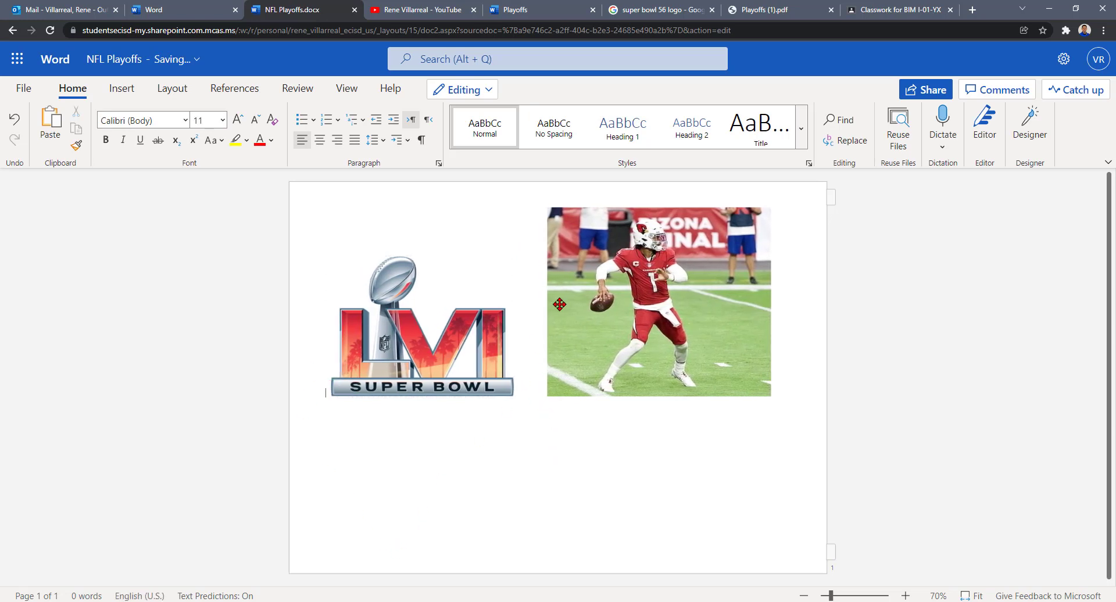
Apply the angled perspective picture style with a reflection underneath to the Super Bowl LVI logo.
left_click(465, 326)
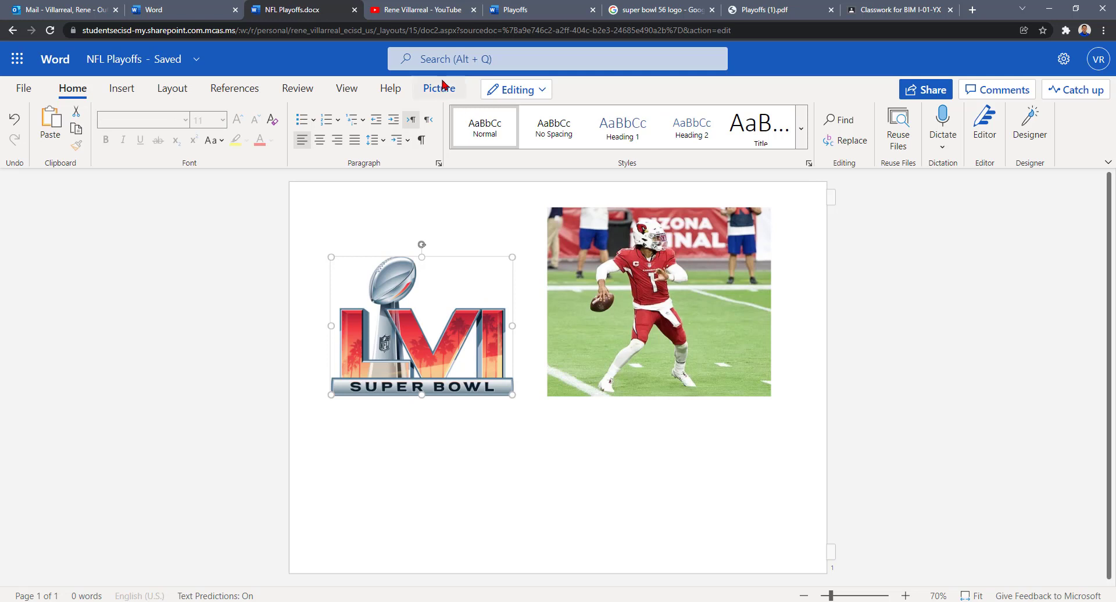
left_click(530, 331)
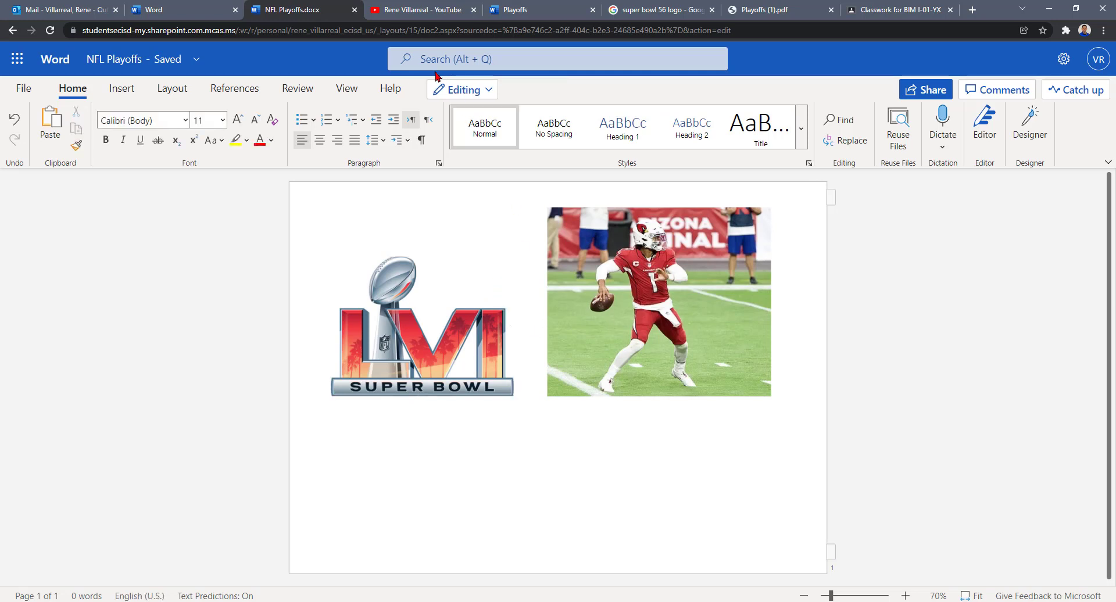
left_click(405, 299)
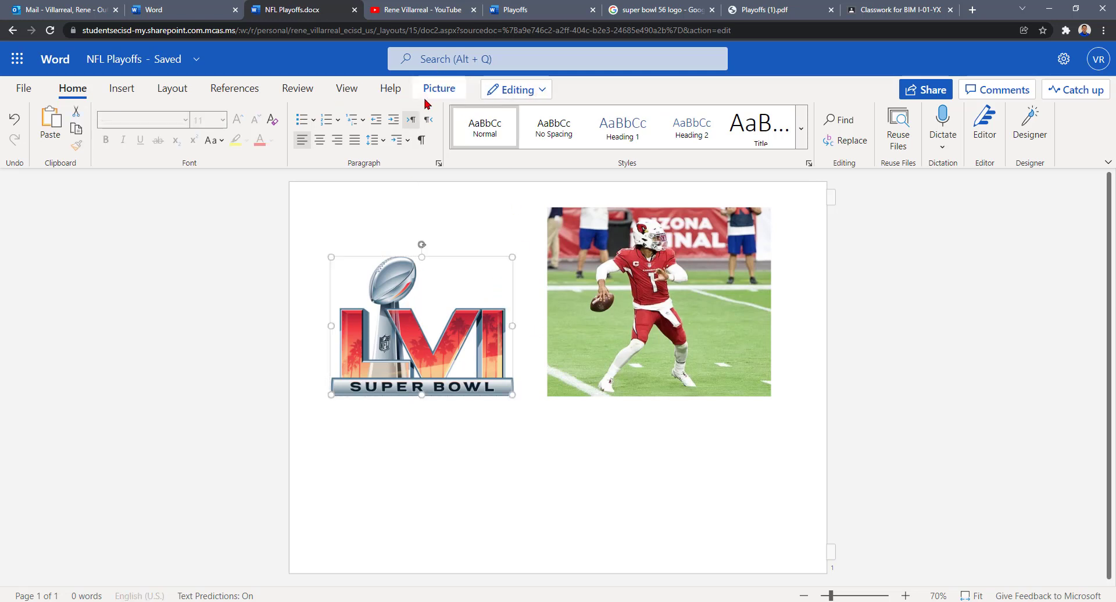
left_click(440, 92)
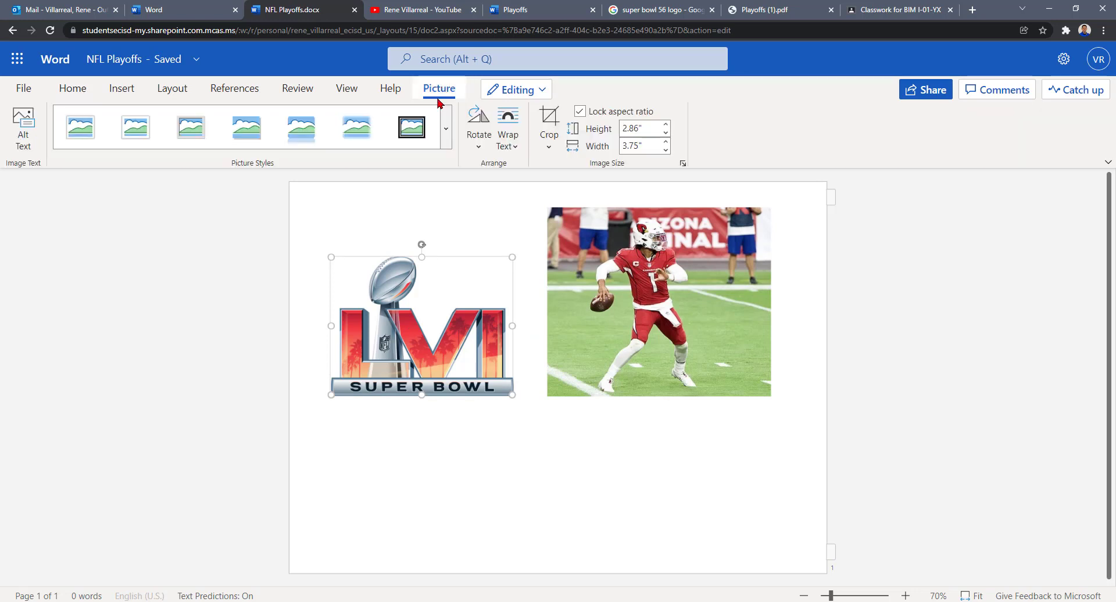
left_click(445, 136)
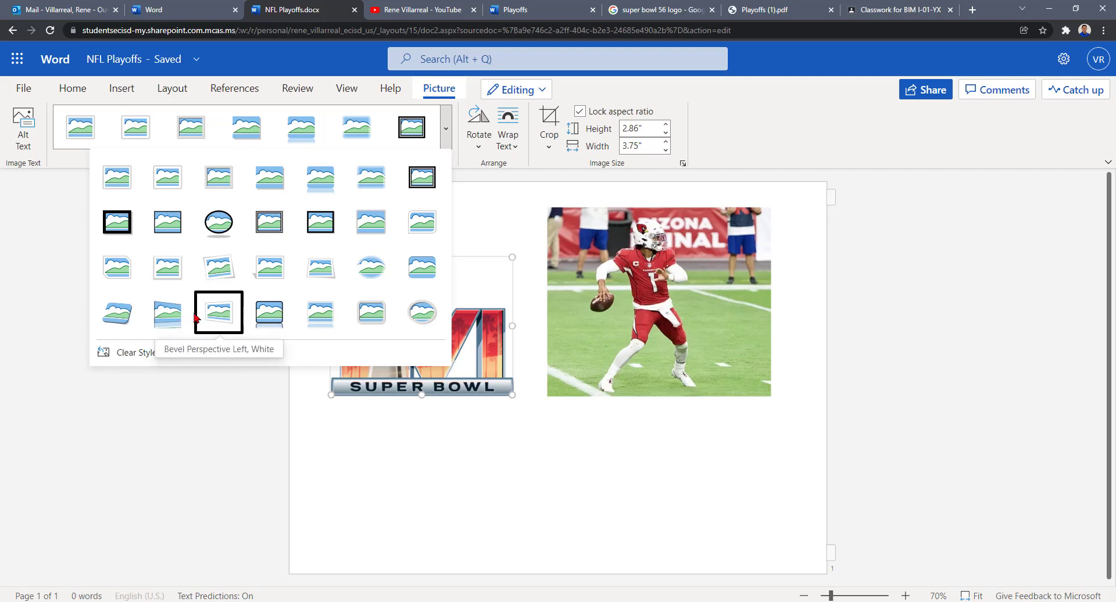
left_click(168, 317)
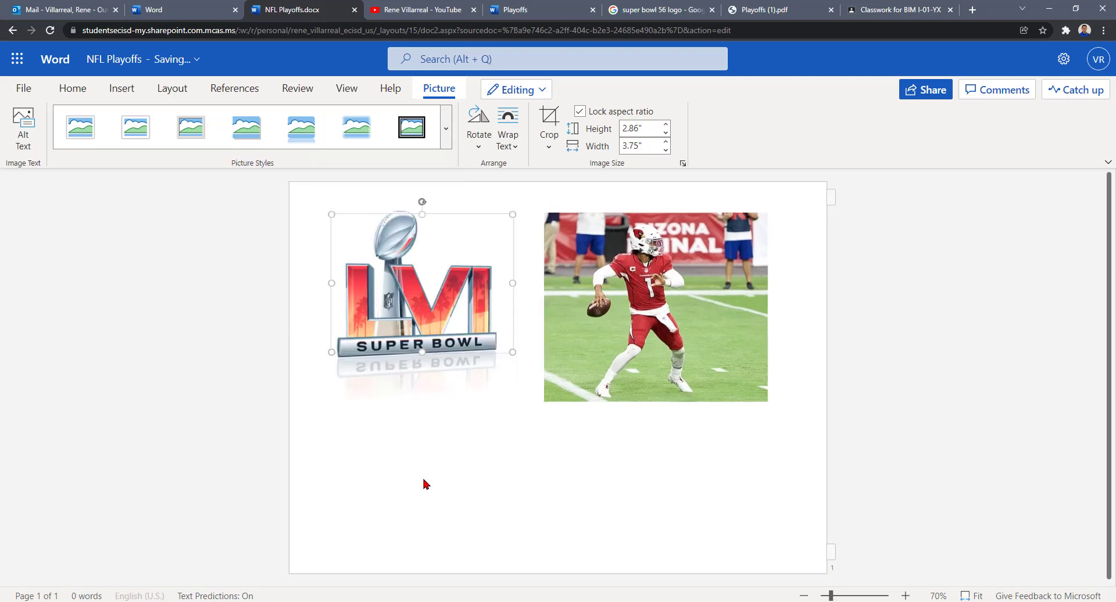
Try the bevelled perspective, drop-shadow and rounded reflection picture styles on the player picture, and settle on the soft-edged one.
left_click(686, 299)
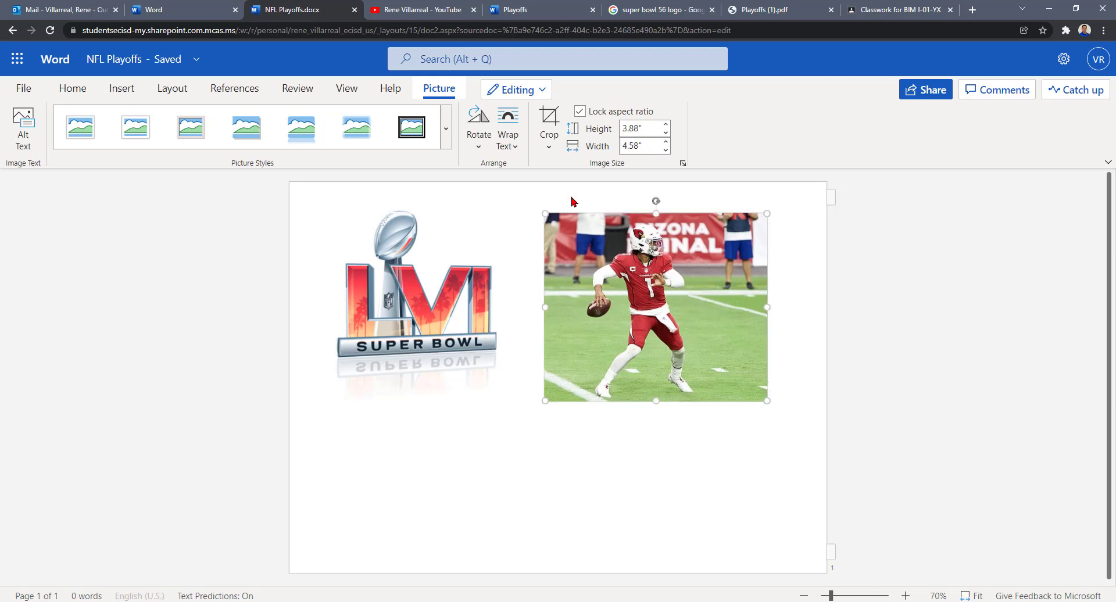
left_click(446, 135)
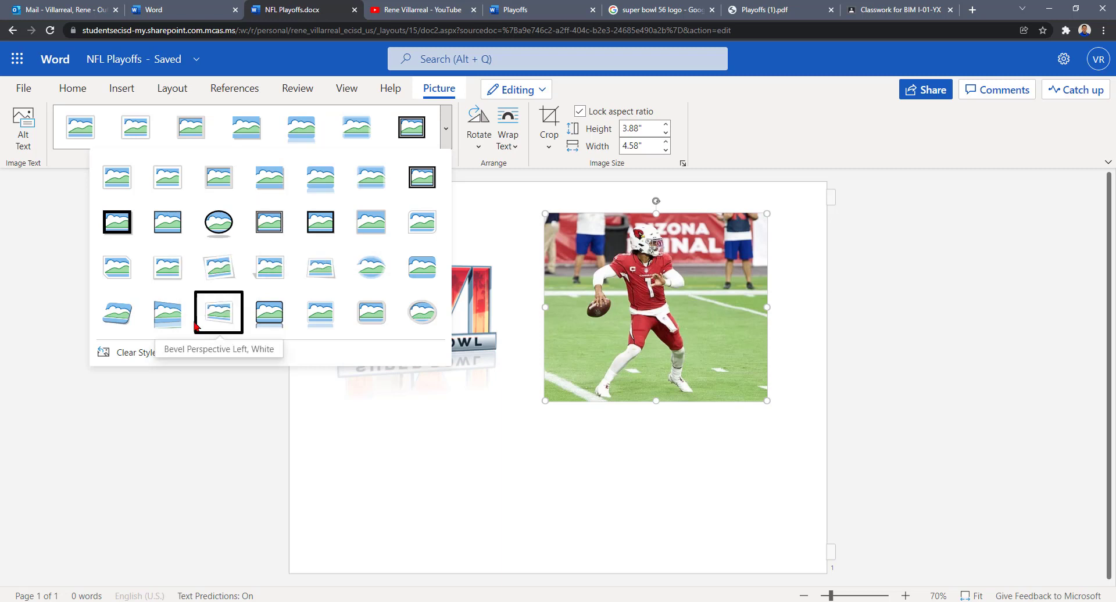
left_click(118, 314)
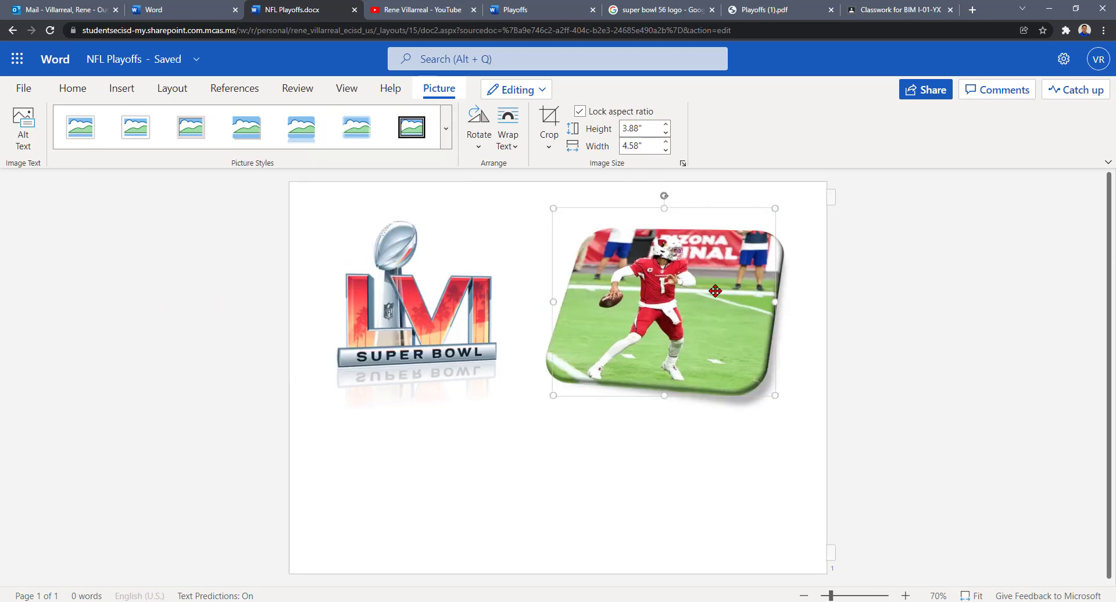
left_click(257, 132)
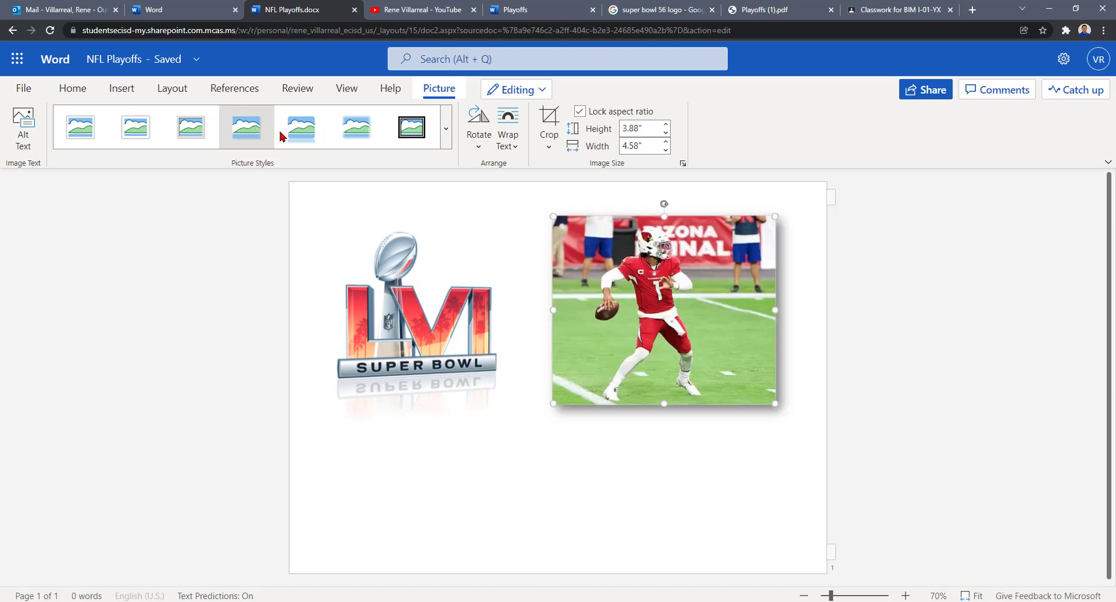
left_click(339, 144)
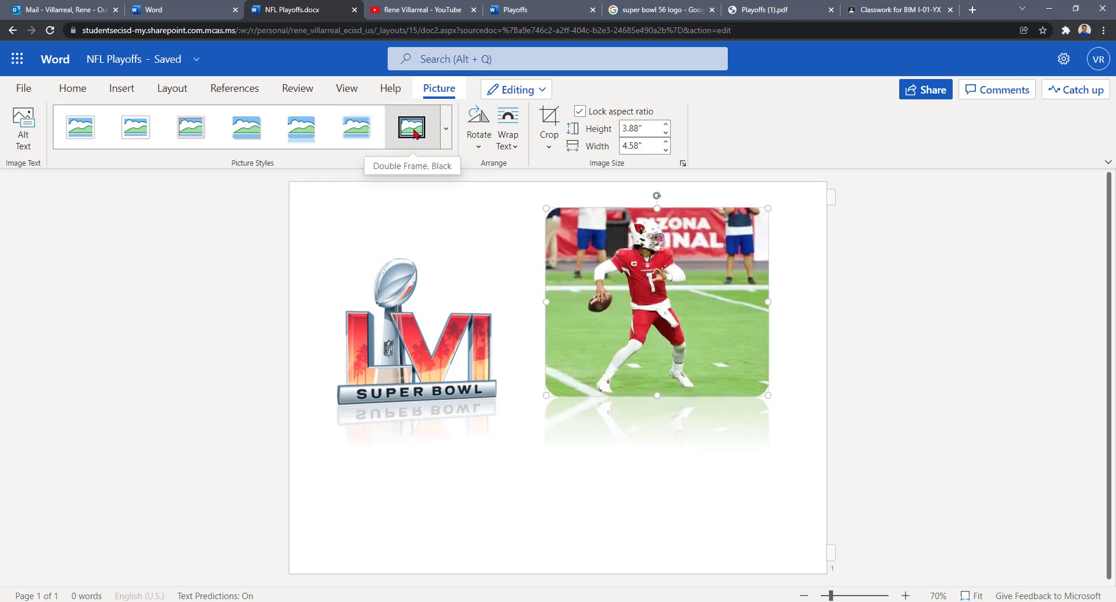
left_click(367, 133)
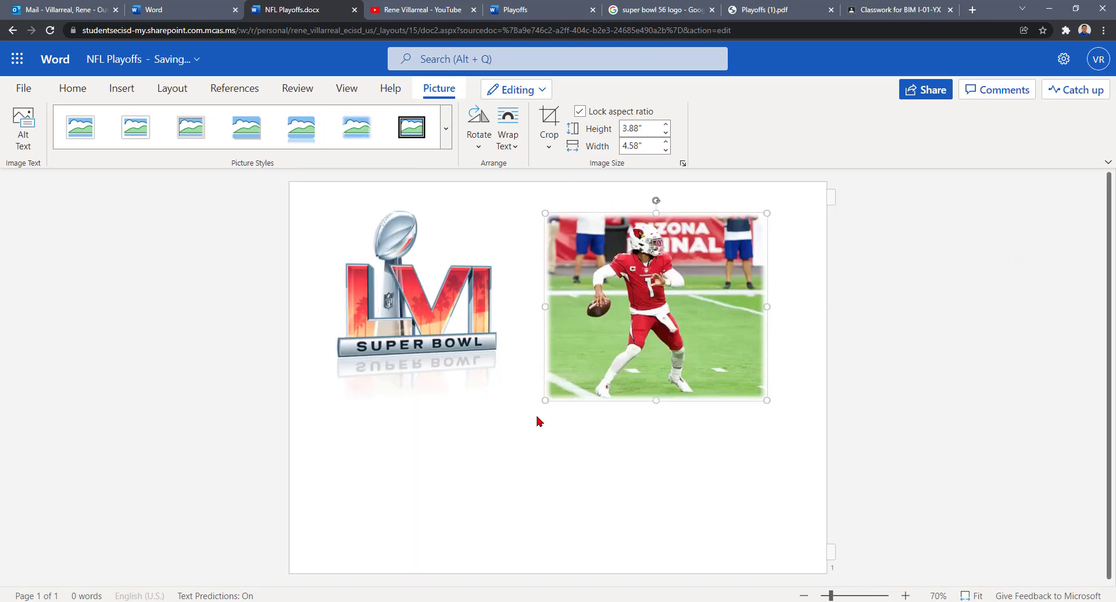
Shrink the logo to about two thirds of its size and the player picture to about half, keeping their proportions.
left_click_drag(550, 395, 567, 377)
left_click(407, 373)
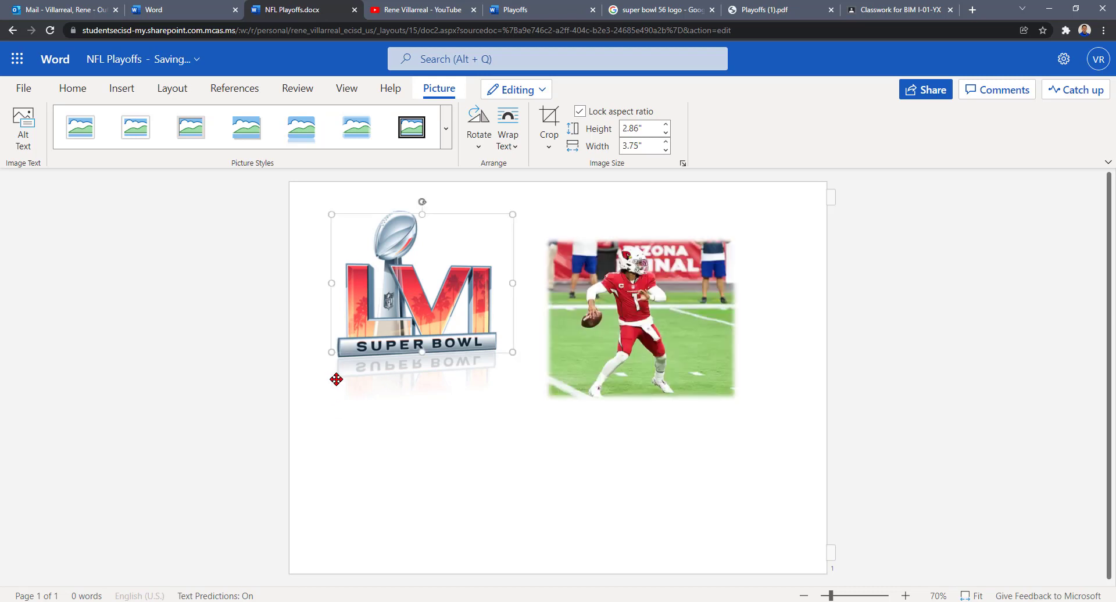
left_click_drag(329, 351, 391, 334)
left_click(530, 325)
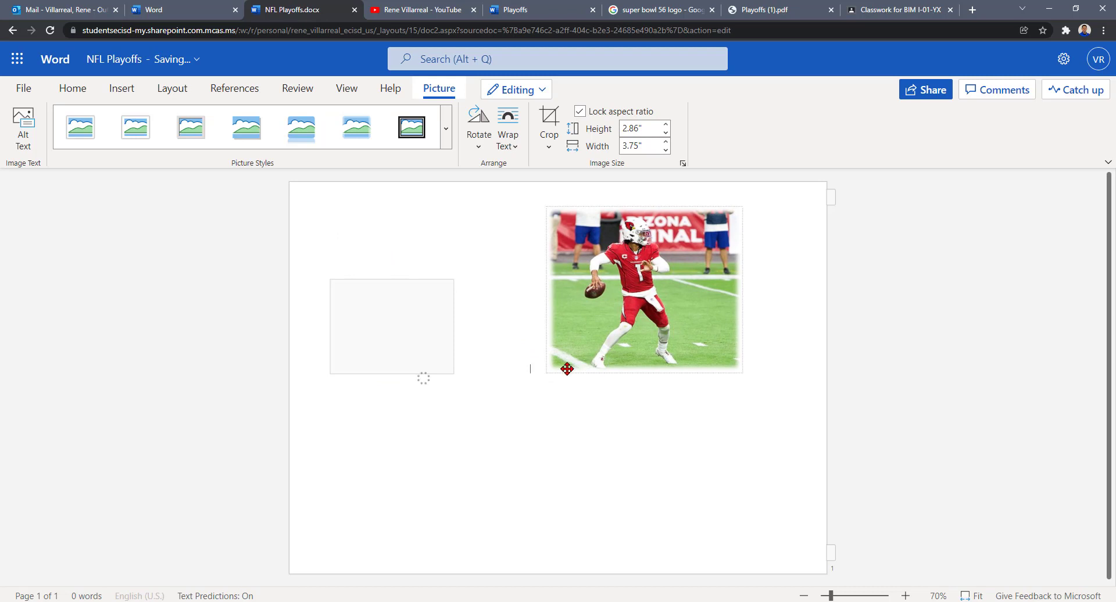
left_click(570, 367)
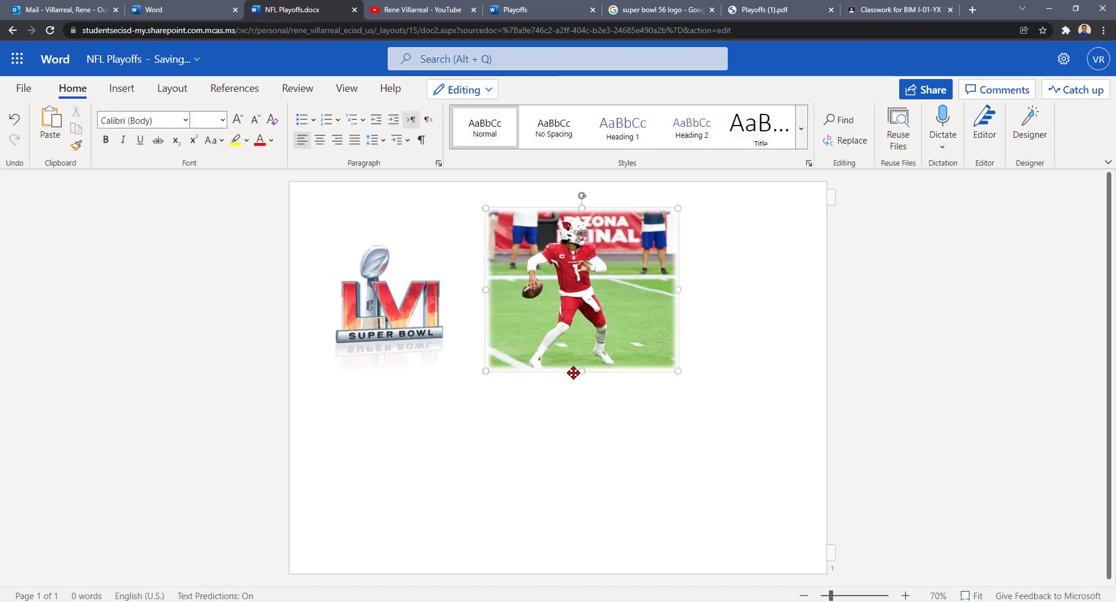
left_click_drag(485, 367, 557, 320)
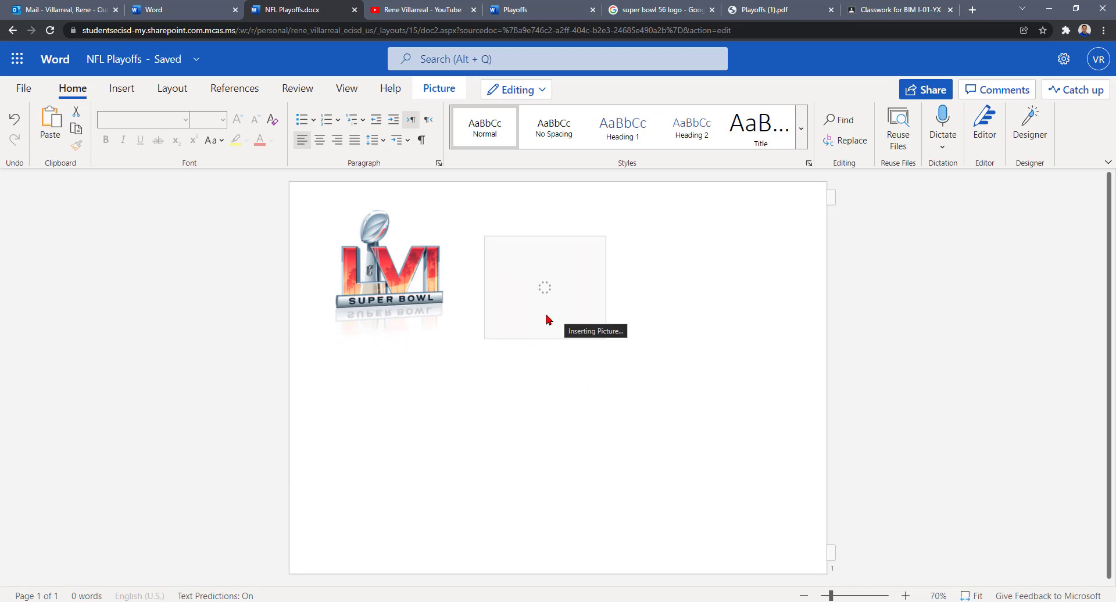
Adjust the blank space in front of the logo and between the two pictures so the pair sits roughly centred across the page.
left_click(466, 292)
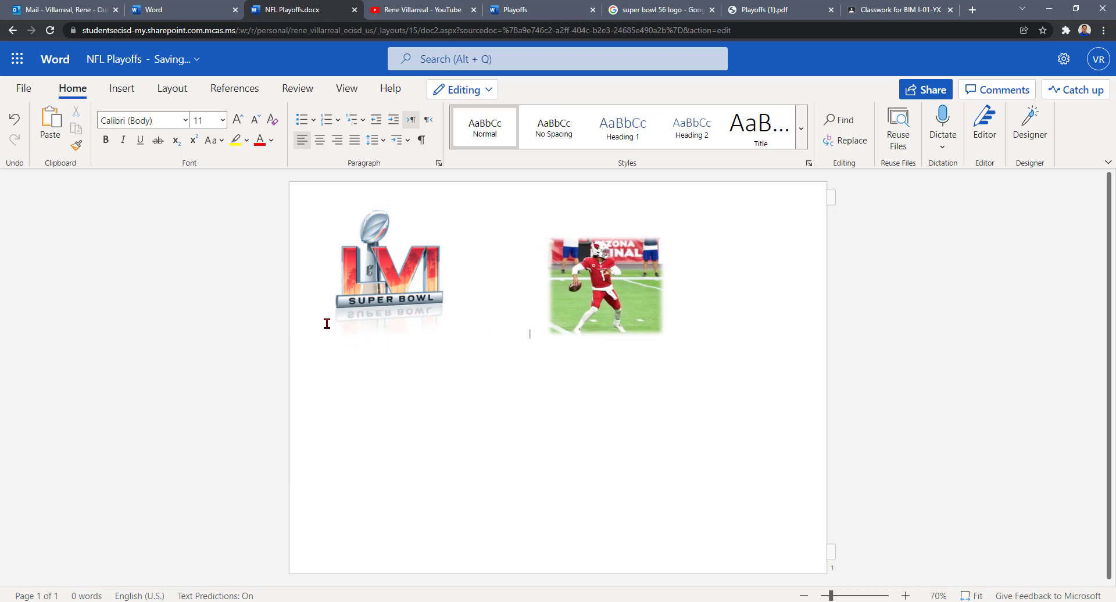
left_click(324, 296)
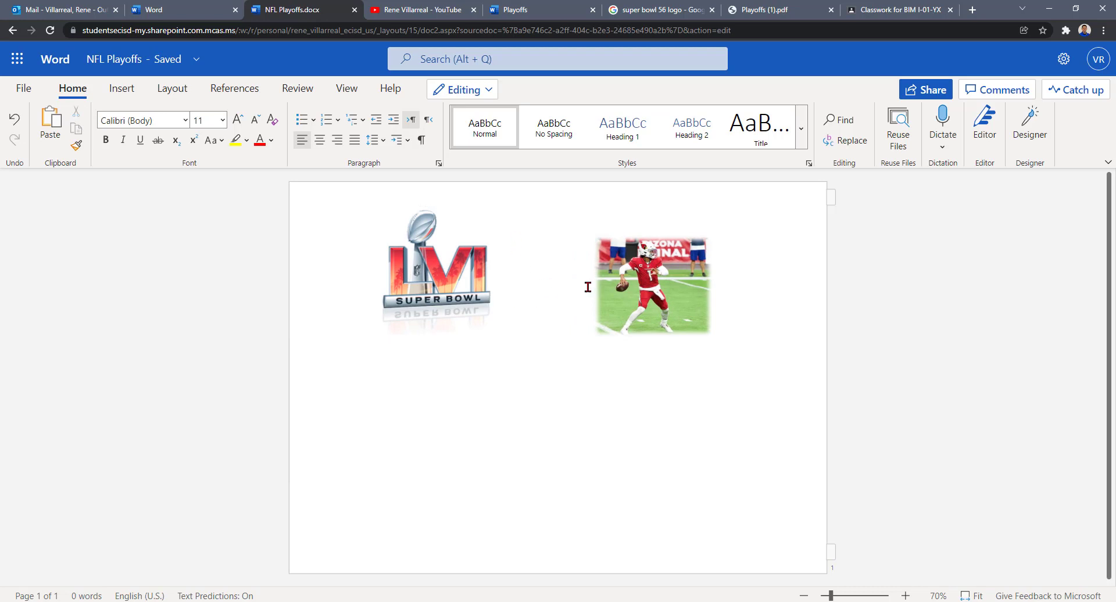
left_click(558, 275)
key("BackSpace")
key("BackSpace")
key("BackSpace")
key("BackSpace")
key("BackSpace")
key("BackSpace")
key("BackSpace")
key("BackSpace")
key("BackSpace")
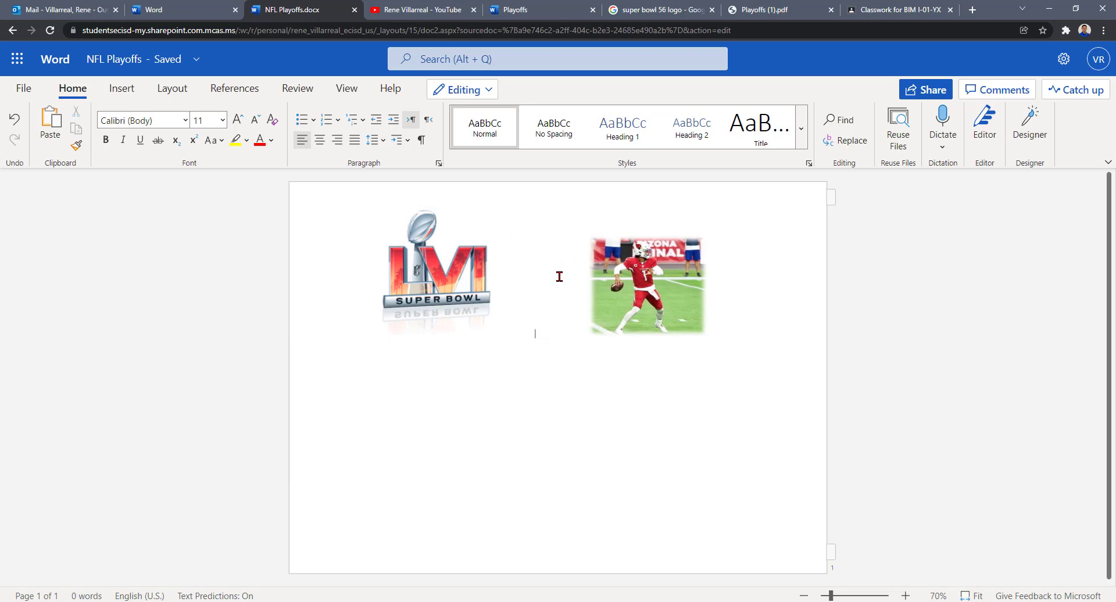
key("BackSpace")
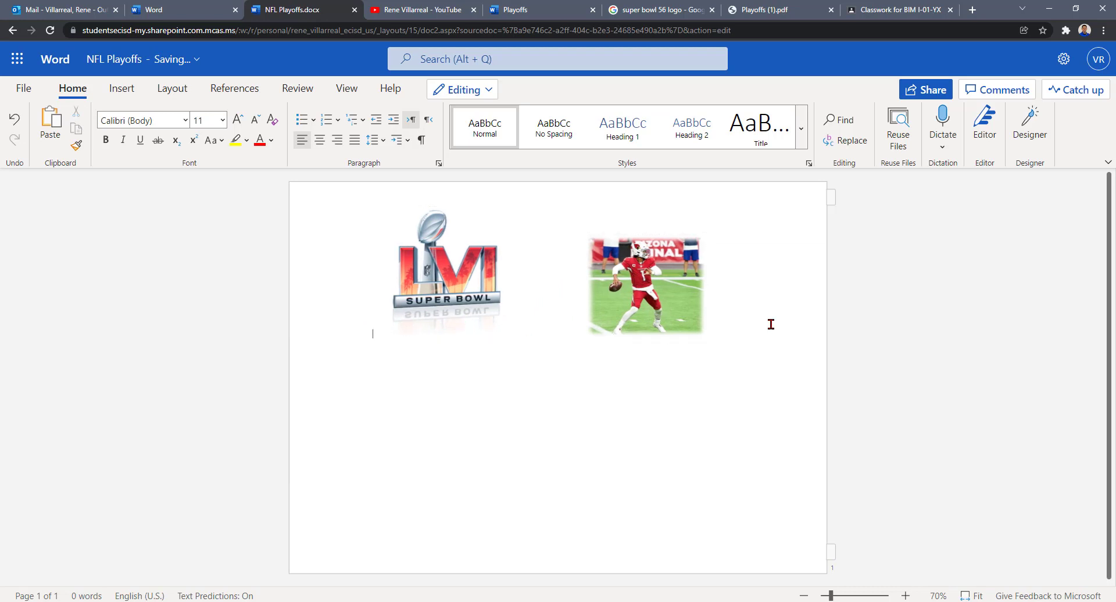
Insert a single-cell table on a new line below the pictures and enter NFC in it.
key("Return")
key("Return")
left_click(124, 90)
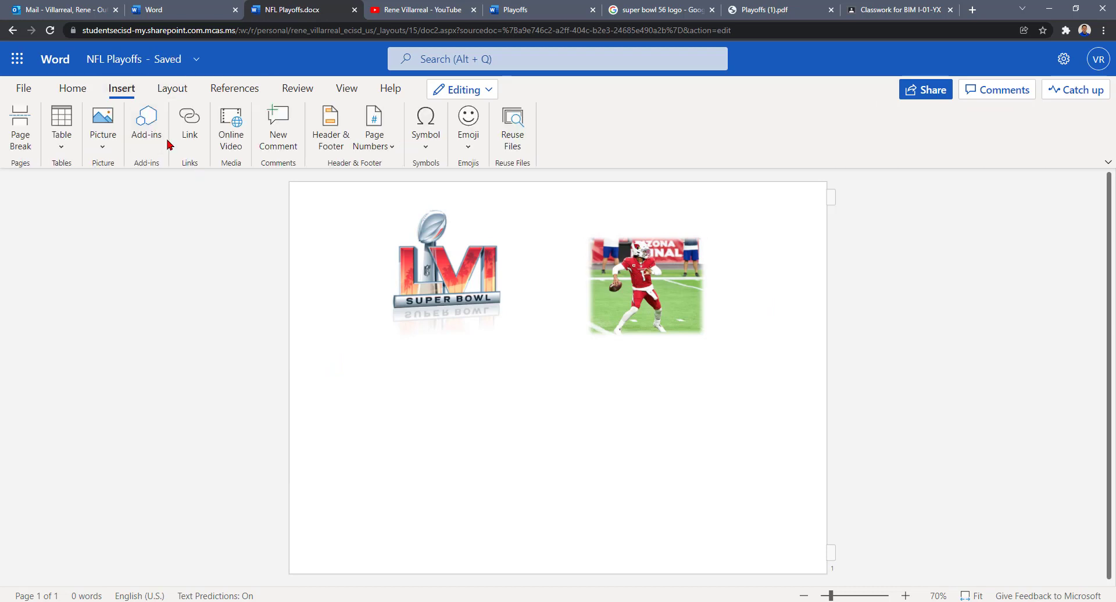
left_click(71, 153)
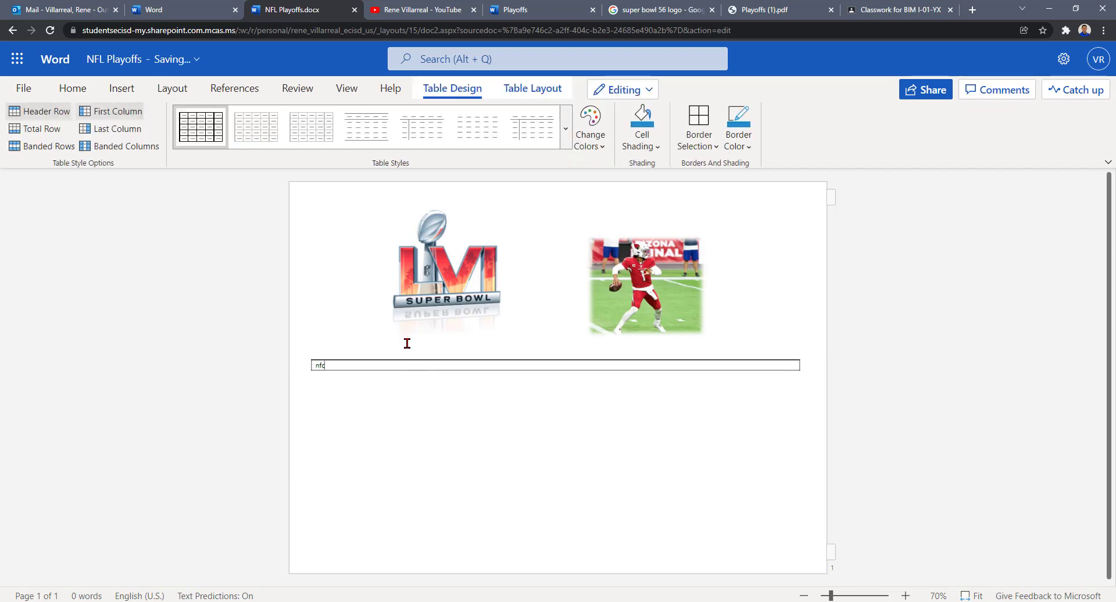
type("n")
type("NFC")
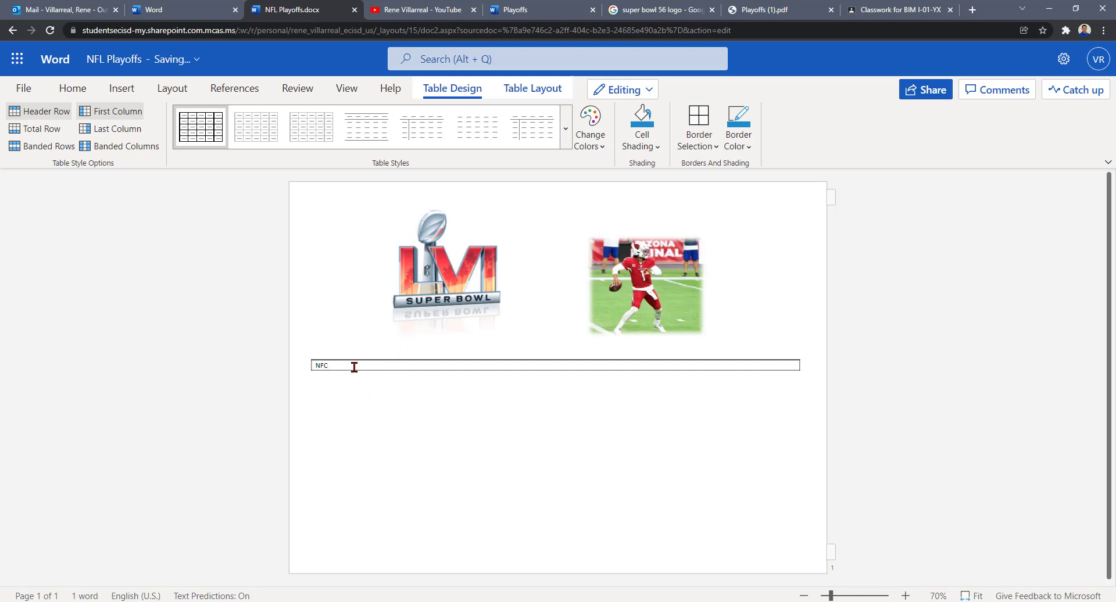
Narrow the NFC table to a short box, roughly a seventh of its full-page width.
left_click(313, 372)
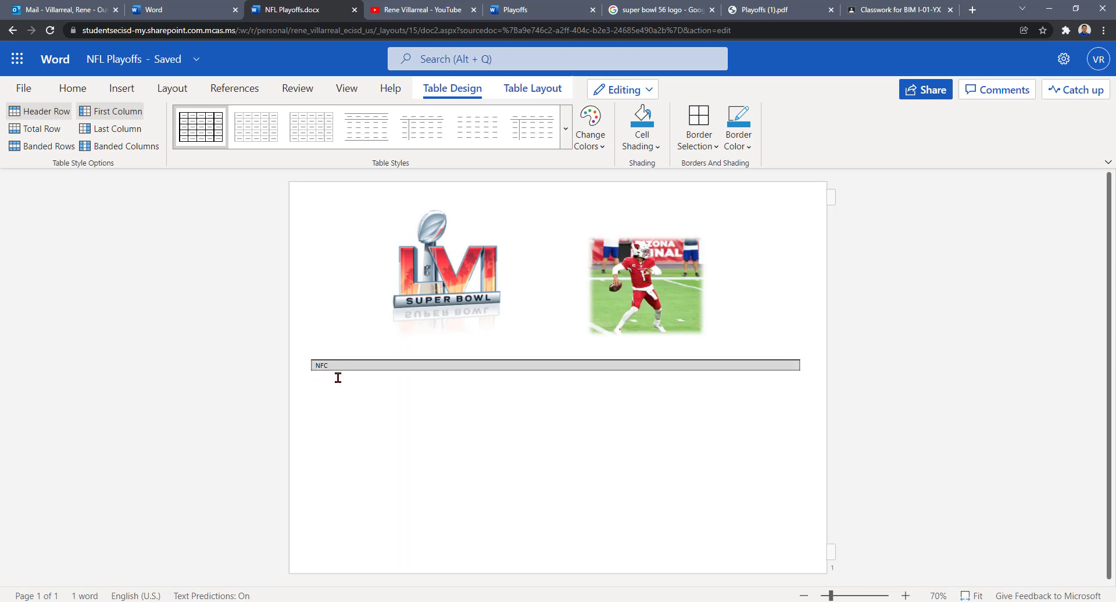
left_click(339, 379)
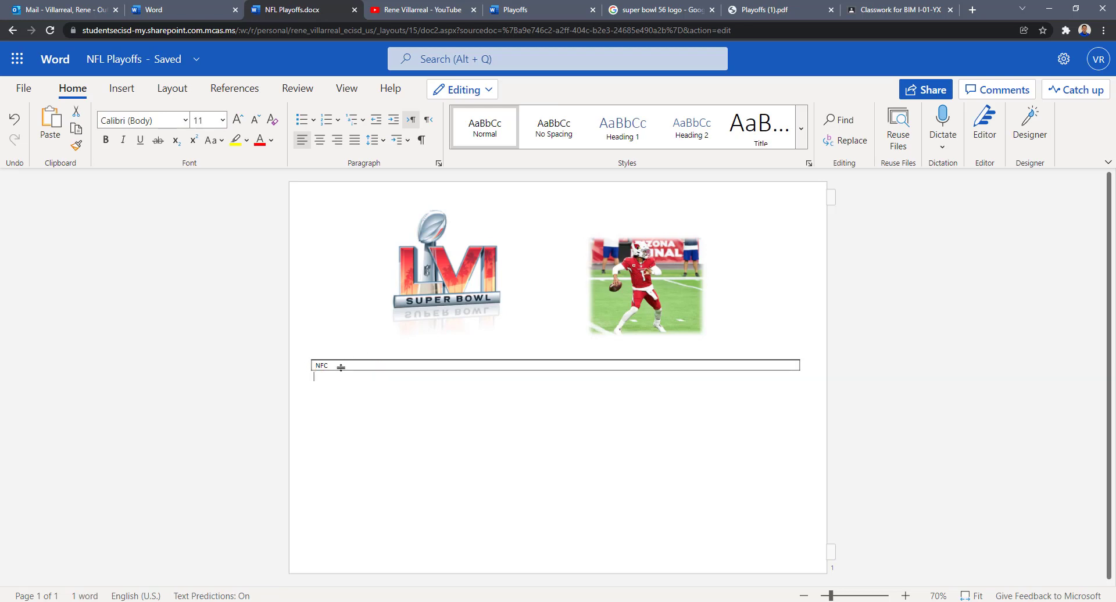
left_click(336, 366)
left_click_drag(329, 365, 796, 365)
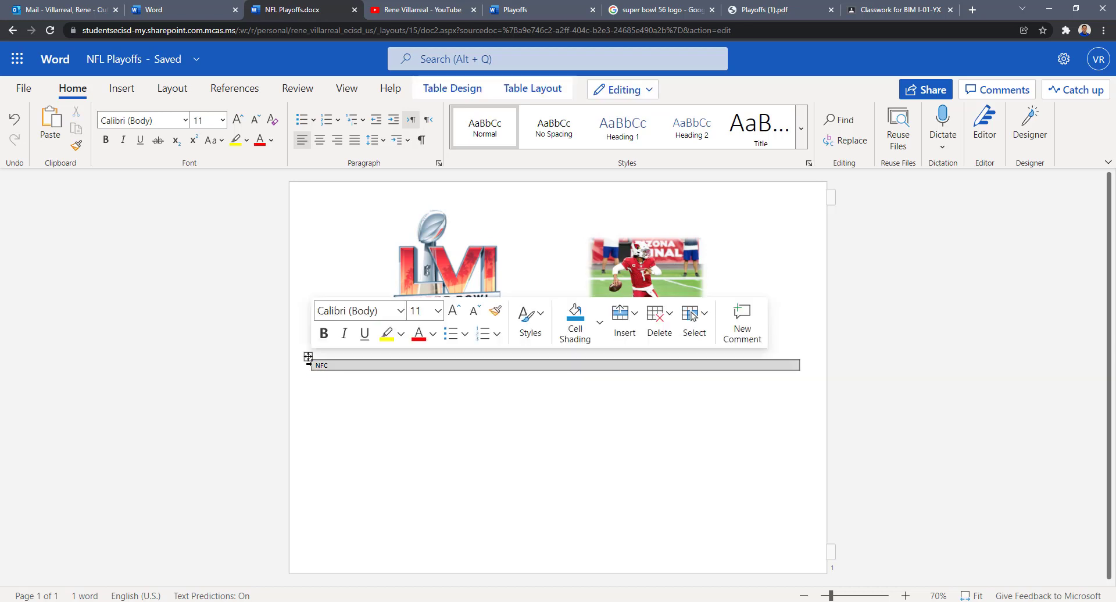
left_click(795, 364)
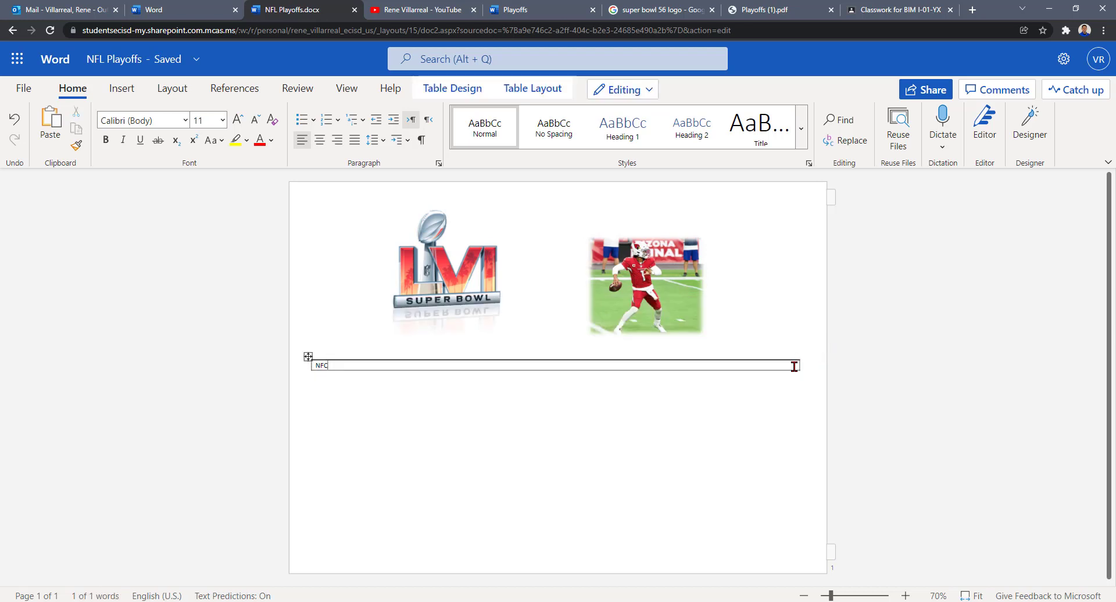
left_click_drag(794, 365, 237, 363)
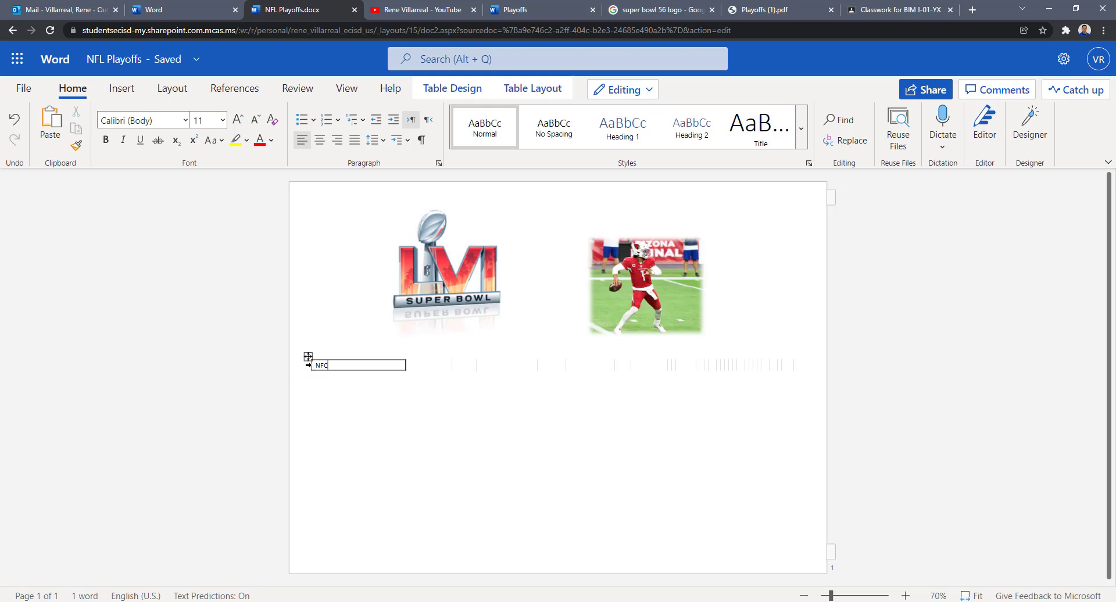
left_click_drag(402, 360, 376, 365)
Centre the NFC table on the page and centre the NFC text inside its cell.
left_click(349, 369)
left_click(365, 368)
left_click_drag(365, 364, 317, 365)
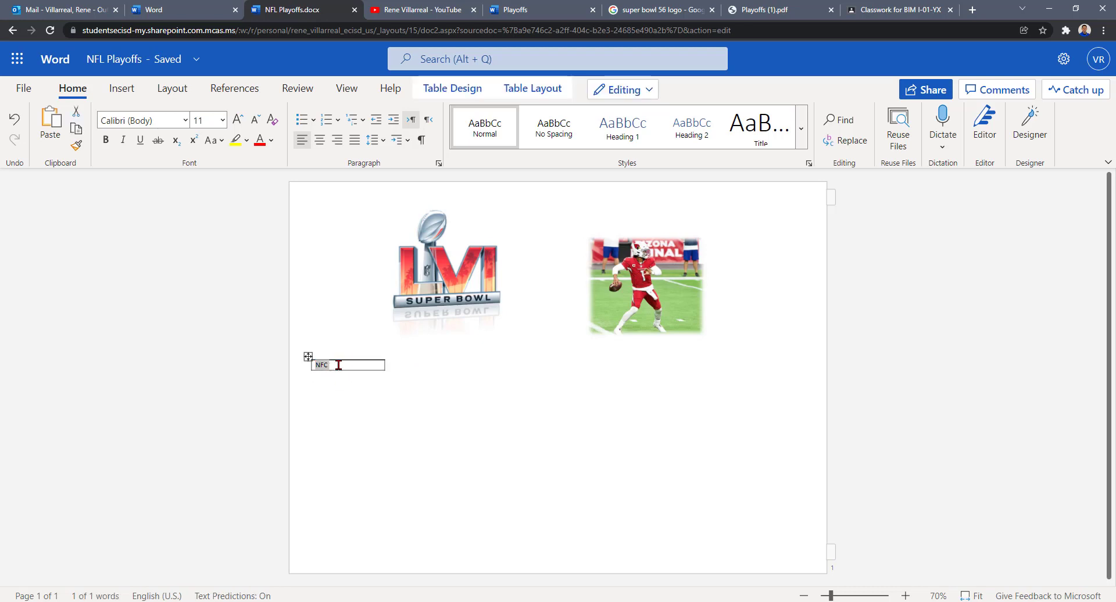
left_click(321, 142)
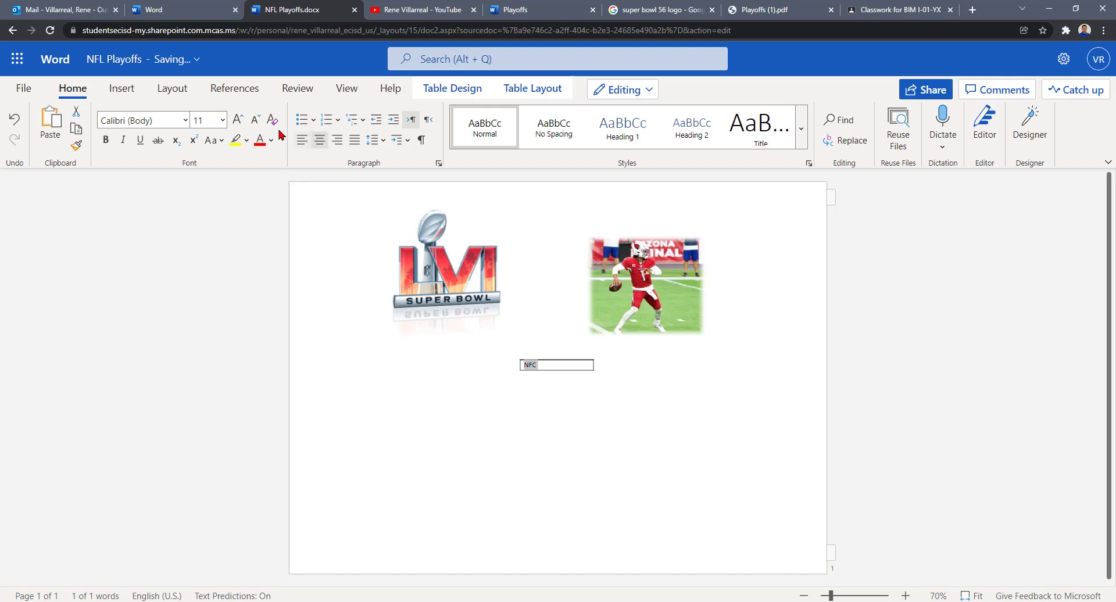
left_click(546, 365)
left_click(534, 367)
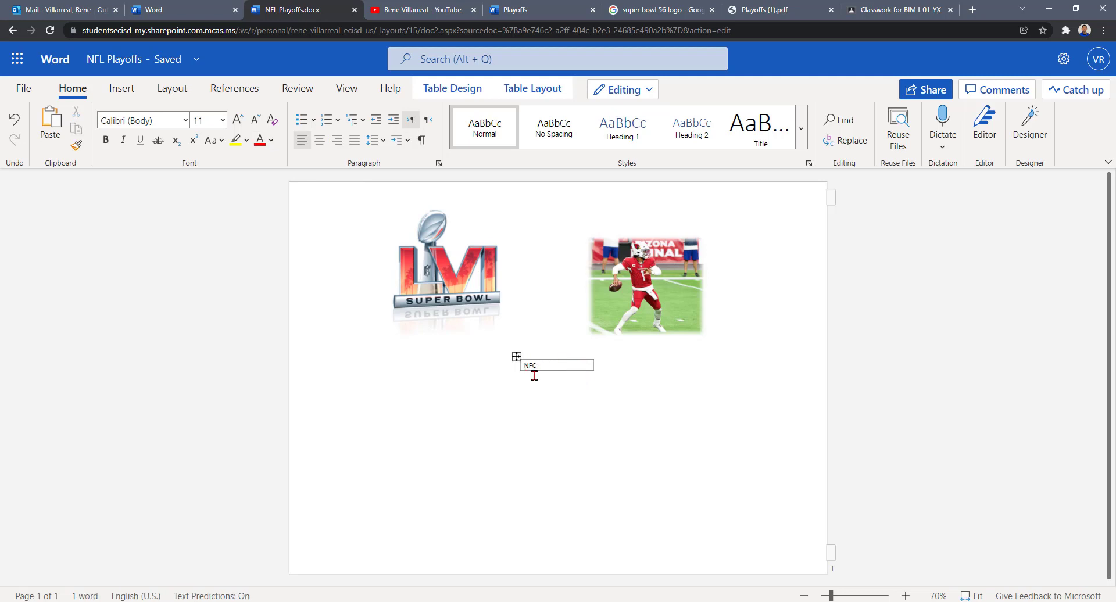
left_click(317, 144)
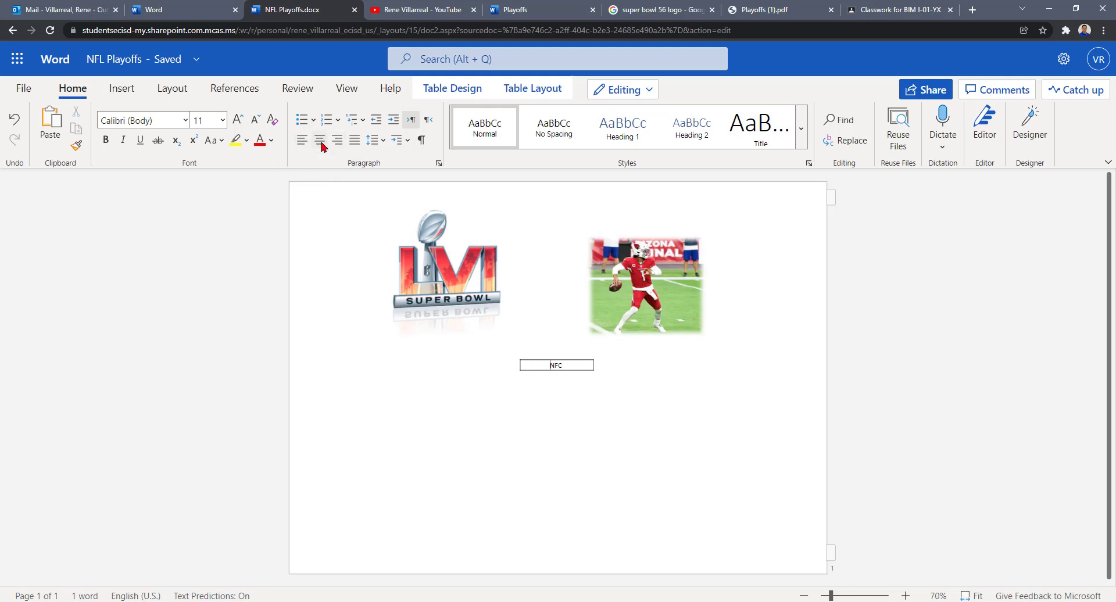
Colour the NFC text in its box with the standard dark red.
triple_click(561, 363)
triple_click(562, 364)
left_click(562, 363)
left_click(541, 354)
left_click_drag(568, 369, 552, 365)
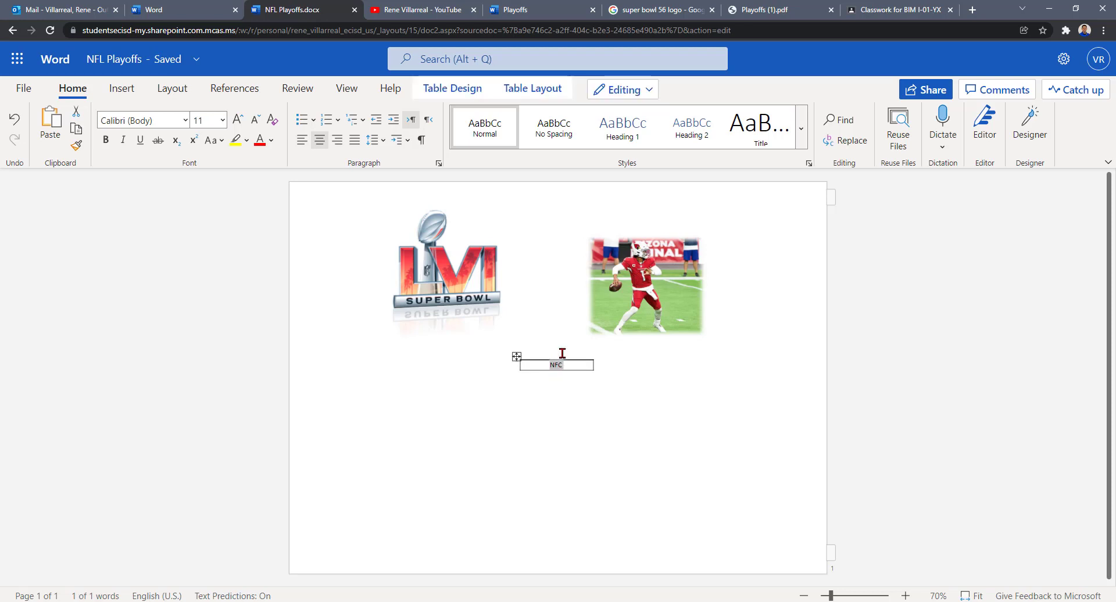
left_click(271, 140)
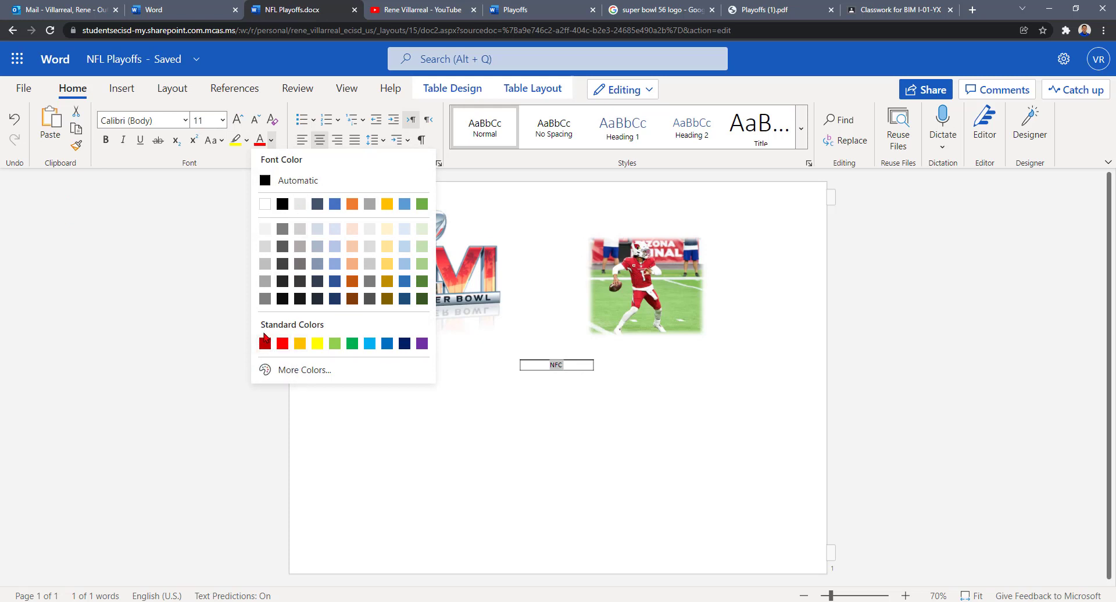
left_click(316, 374)
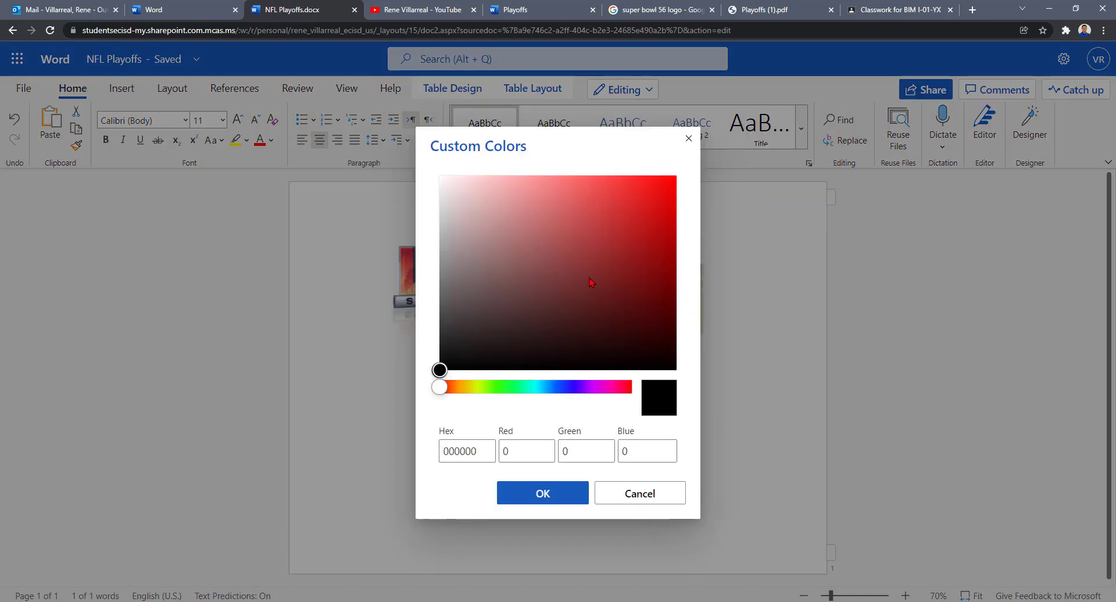
left_click(688, 139)
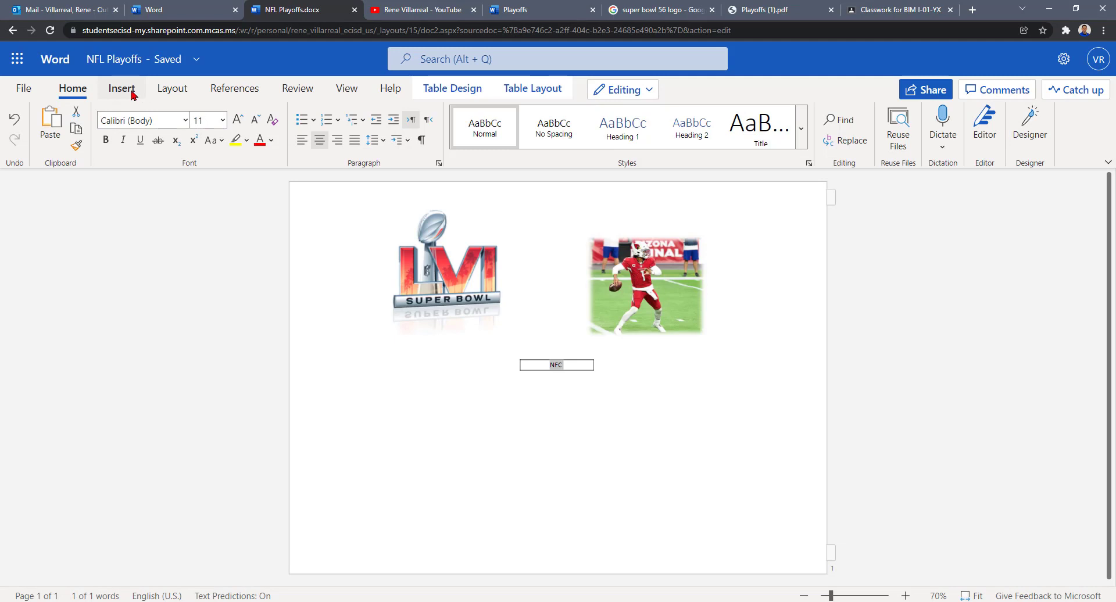
left_click(271, 140)
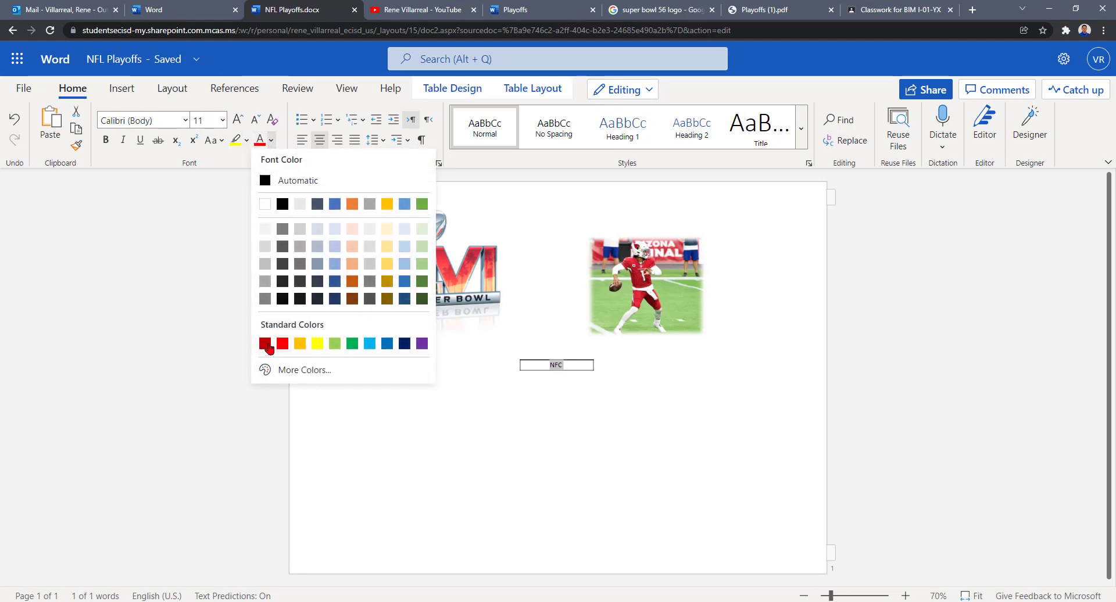
left_click(262, 343)
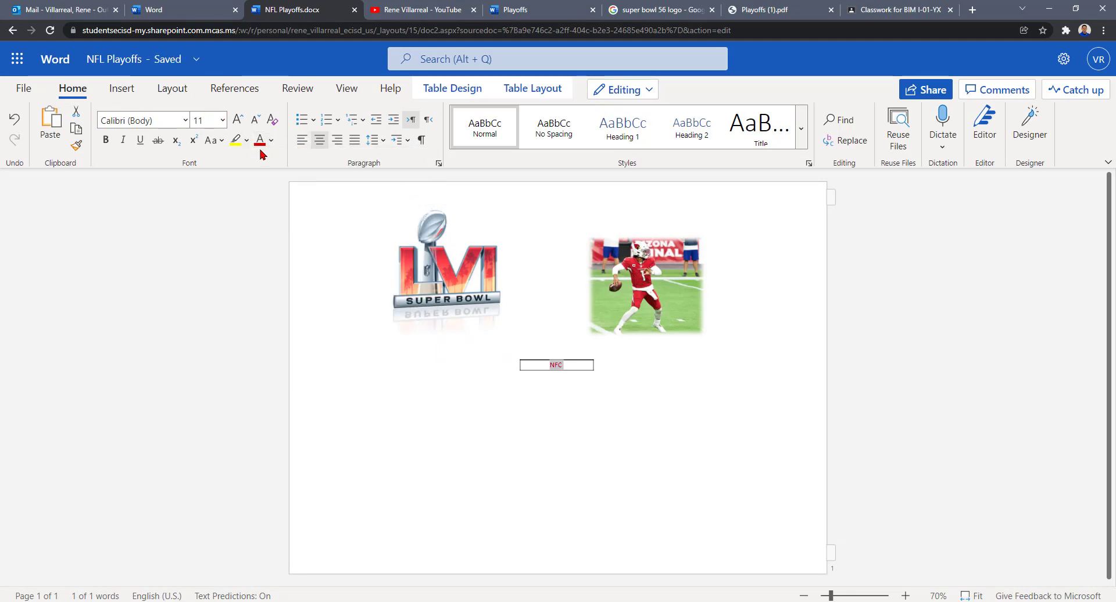
Enlarge the NFC text to 22 pt, make it bold and change its typeface.
left_click(238, 120)
left_click(238, 120)
left_click(238, 120)
left_click(238, 120)
left_click(105, 139)
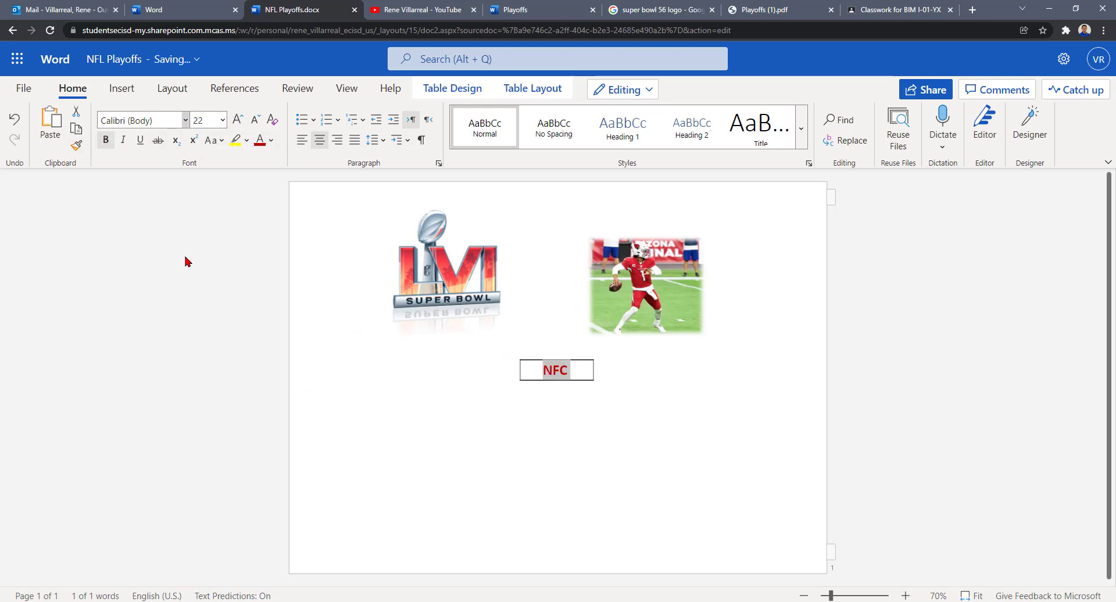
left_click(184, 119)
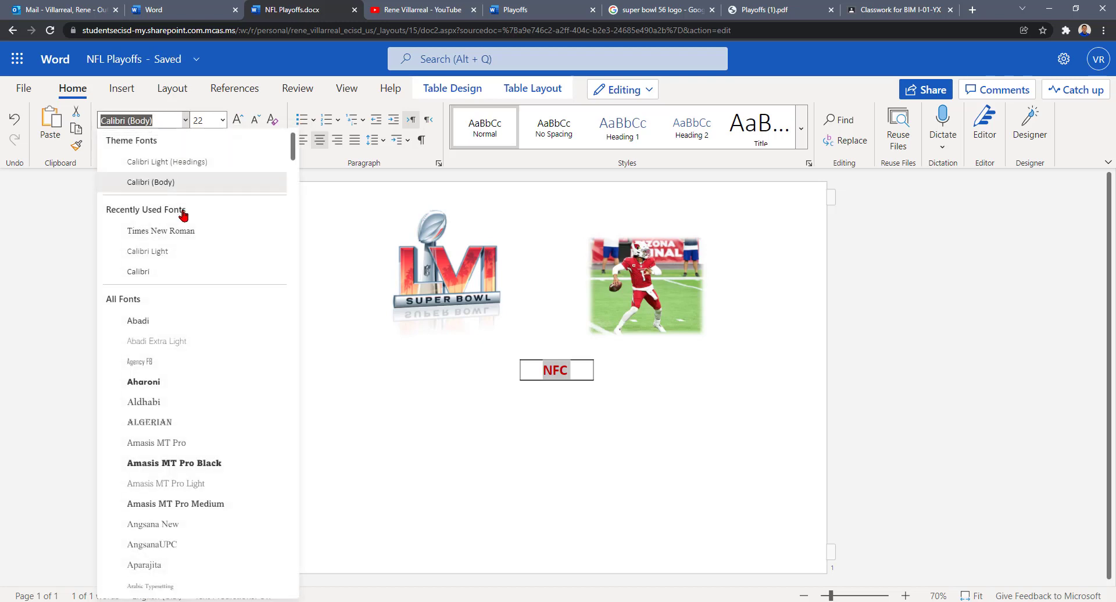
left_click(193, 468)
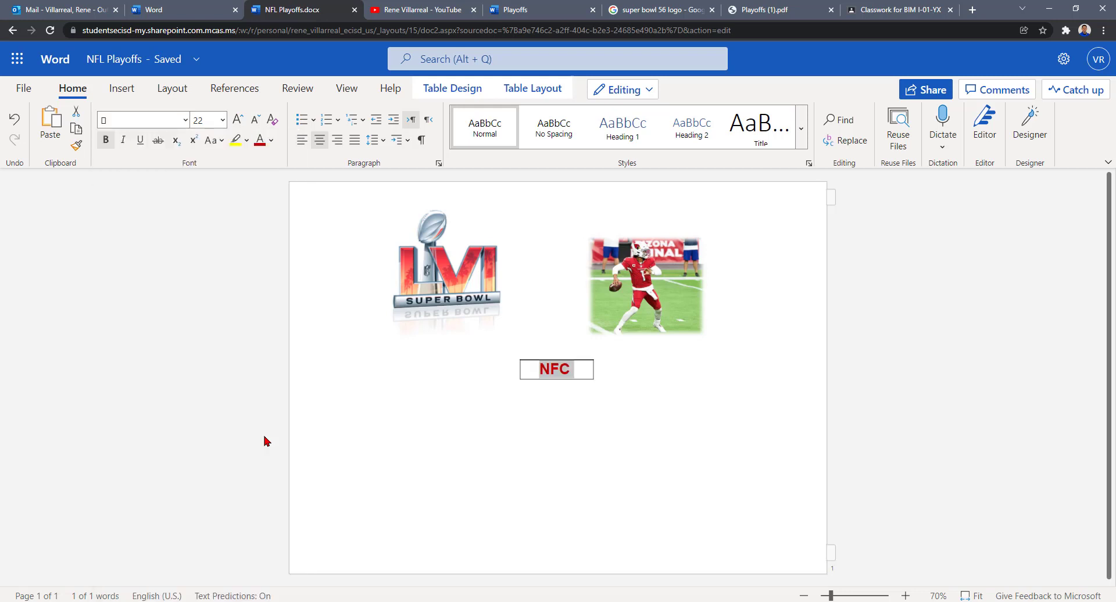
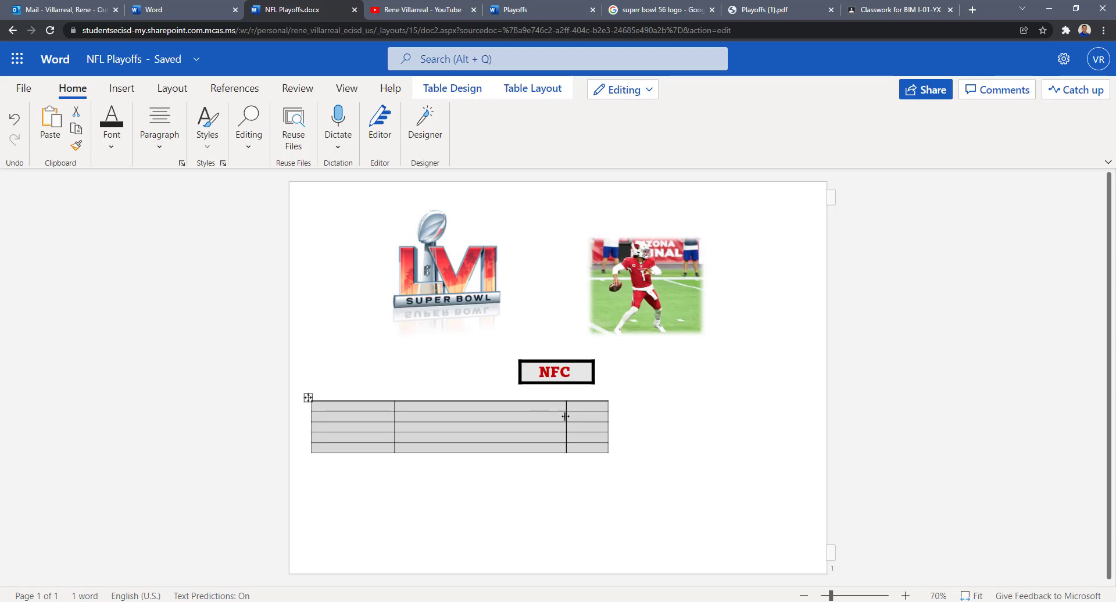
Resize the columns of the table below NFC to a narrow middle one between two equal wide ones, spanning about half the text width.
left_click_drag(565, 416, 426, 419)
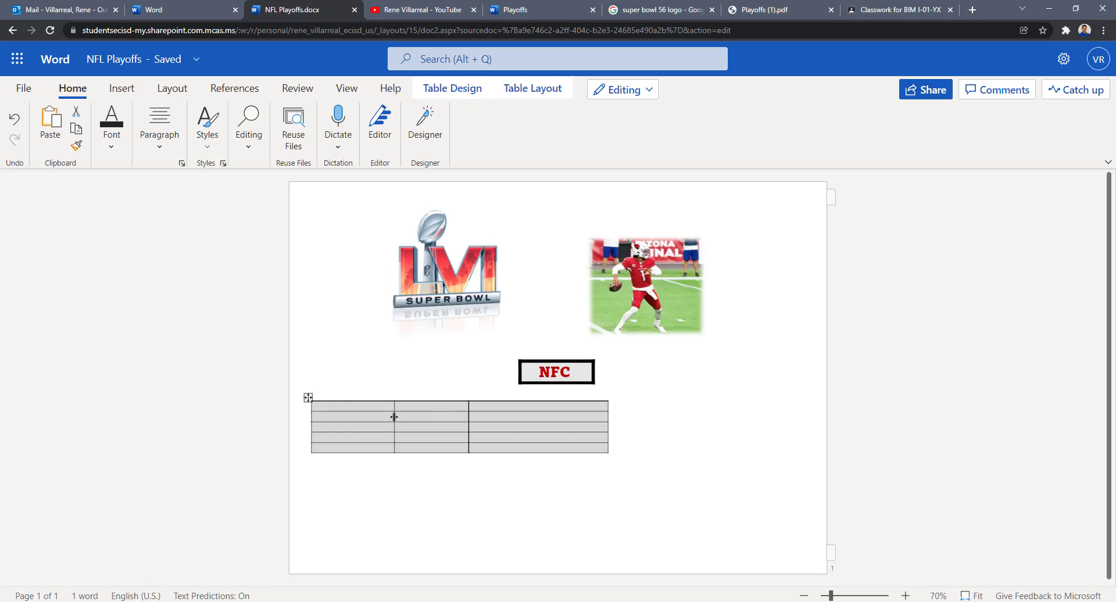
left_click_drag(394, 417, 429, 420)
left_click_drag(609, 414, 546, 419)
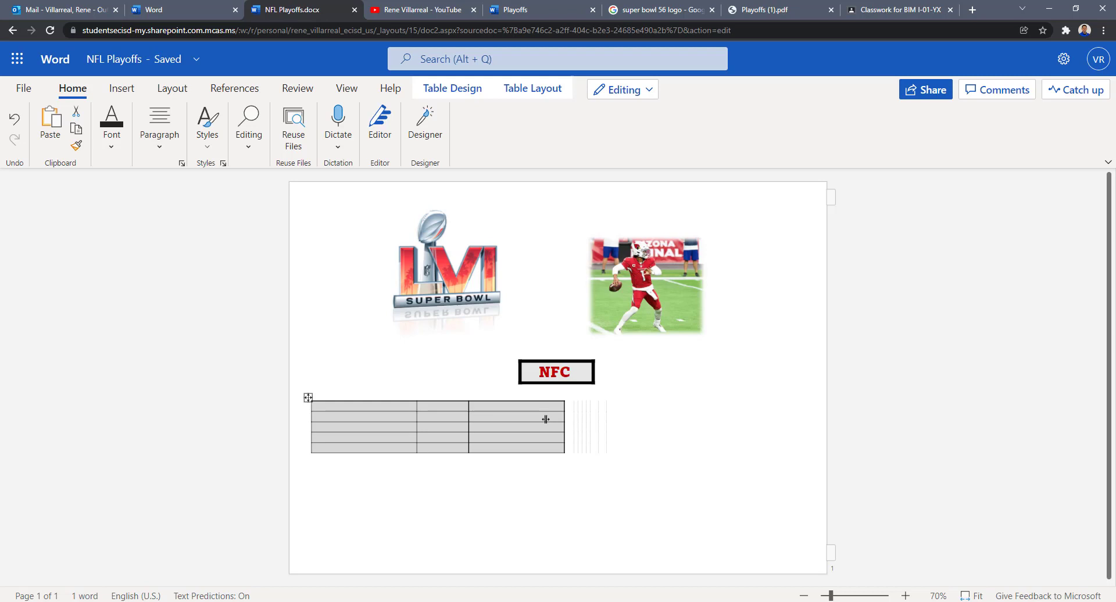
left_click(467, 422)
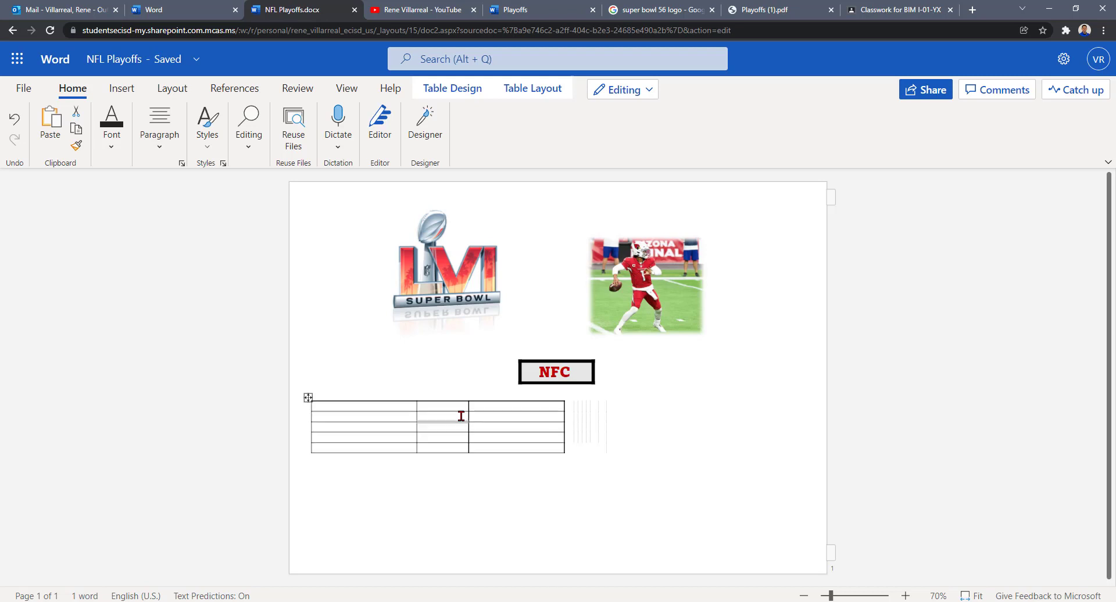
left_click_drag(468, 416, 425, 415)
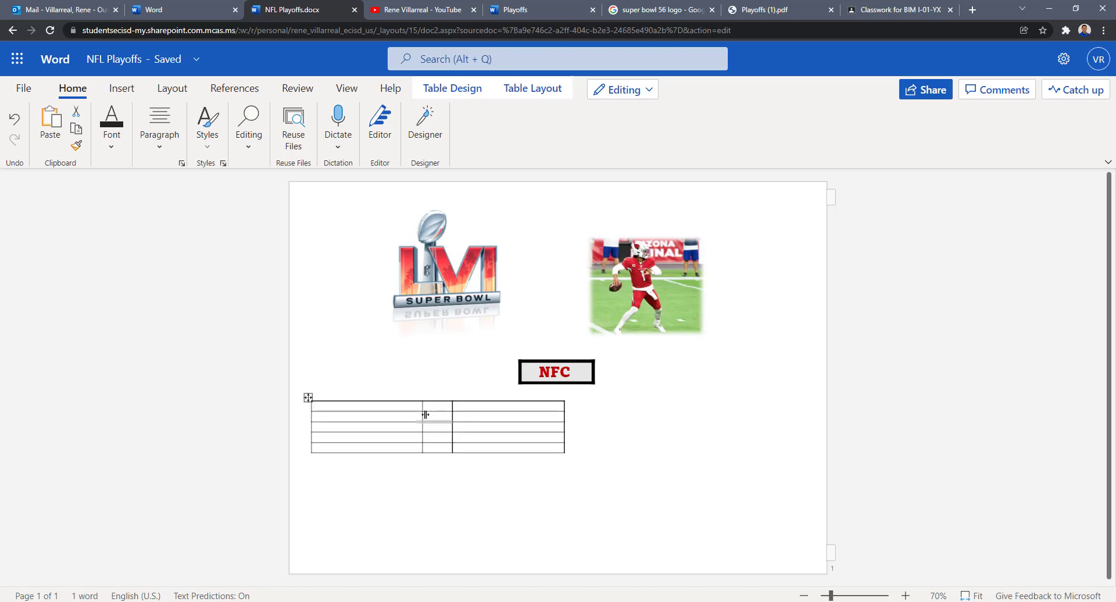
left_click(612, 433)
Delete the last row of the three-column table, leaving four rows.
left_click_drag(552, 445, 382, 447)
left_click(643, 601)
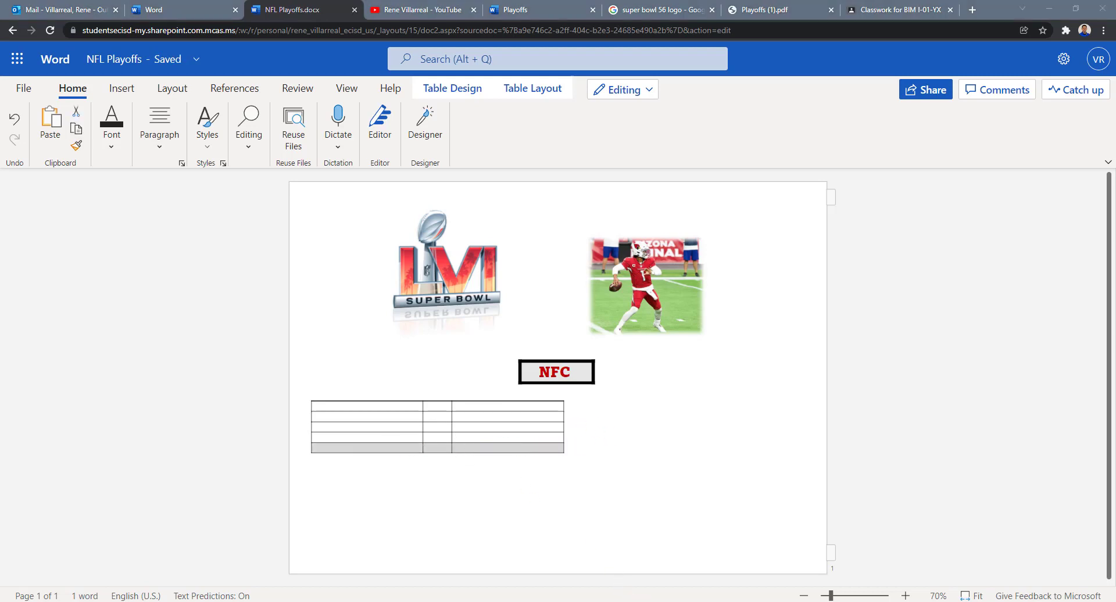
left_click(1101, 551)
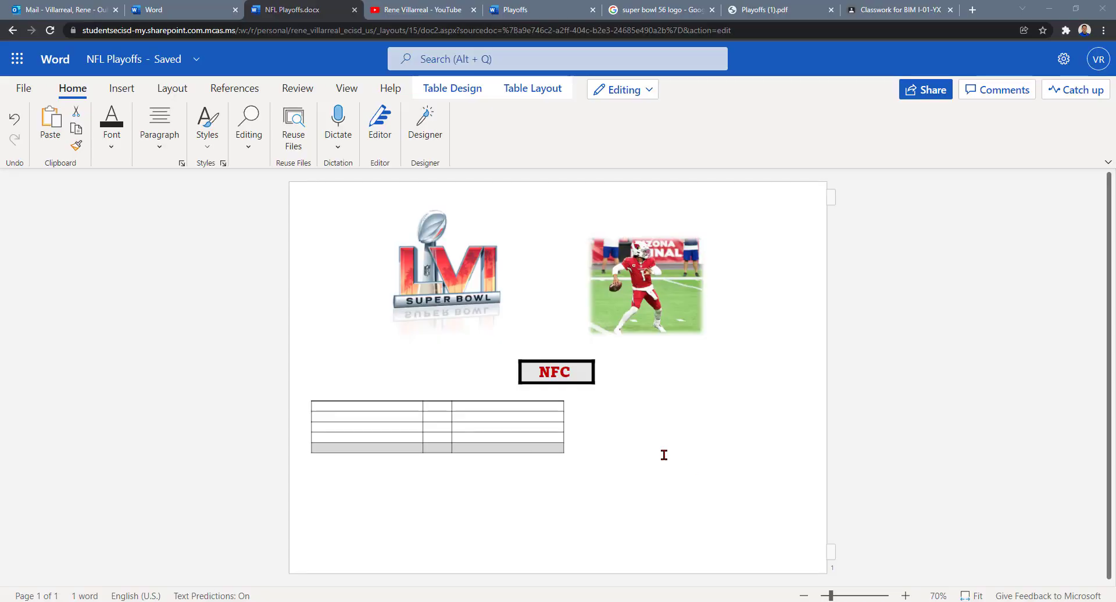
left_click(551, 446)
left_click_drag(411, 449, 387, 450)
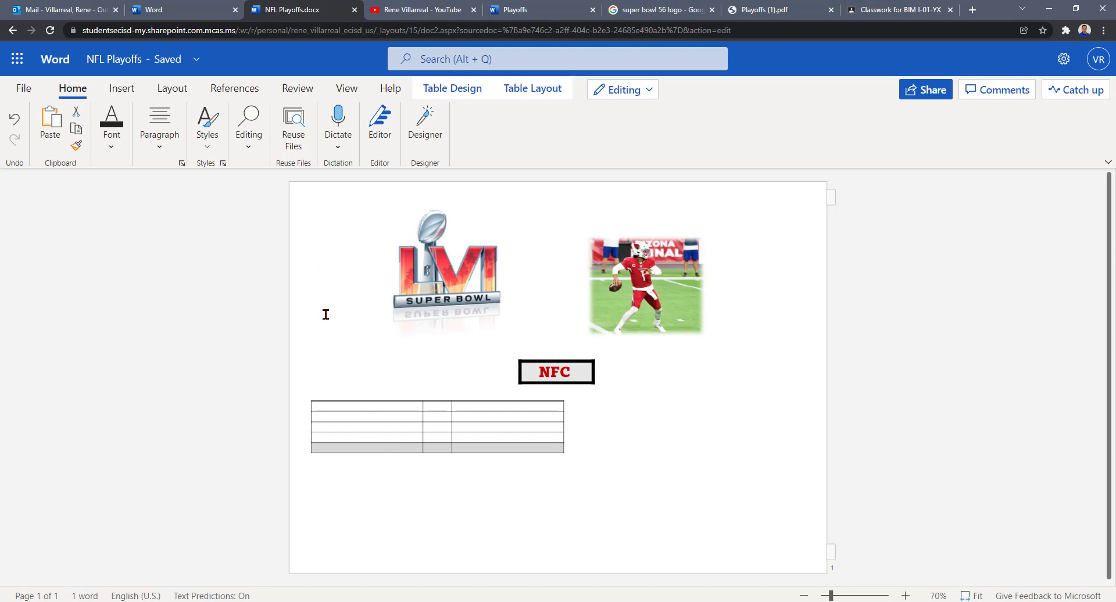
key("BackSpace")
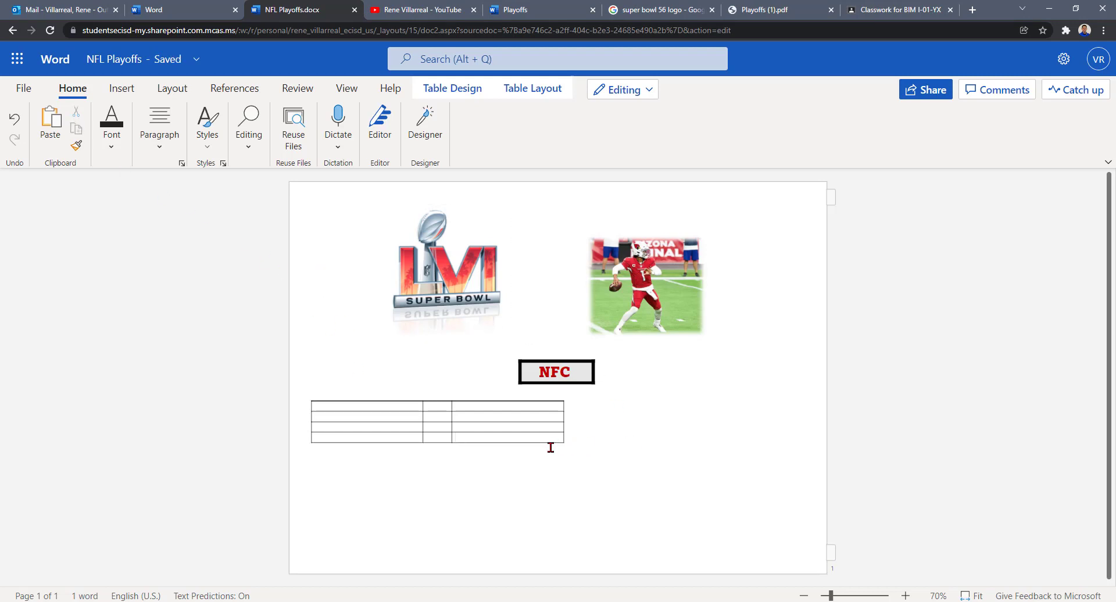
Centre the whole three-column table on the page beneath the NFC box.
left_click_drag(553, 436, 341, 407)
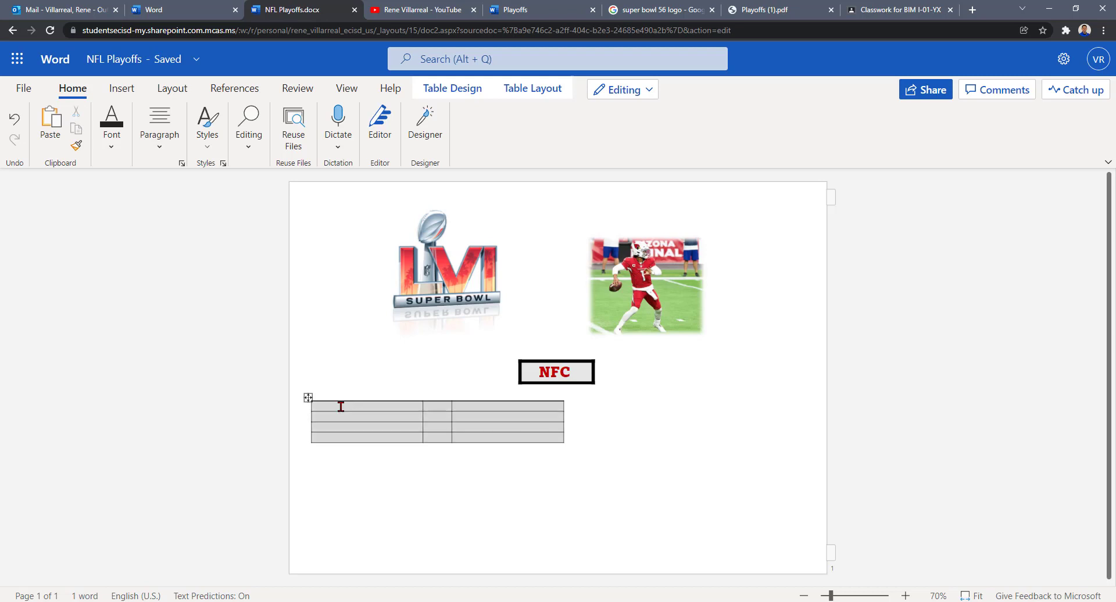
left_click(628, 428)
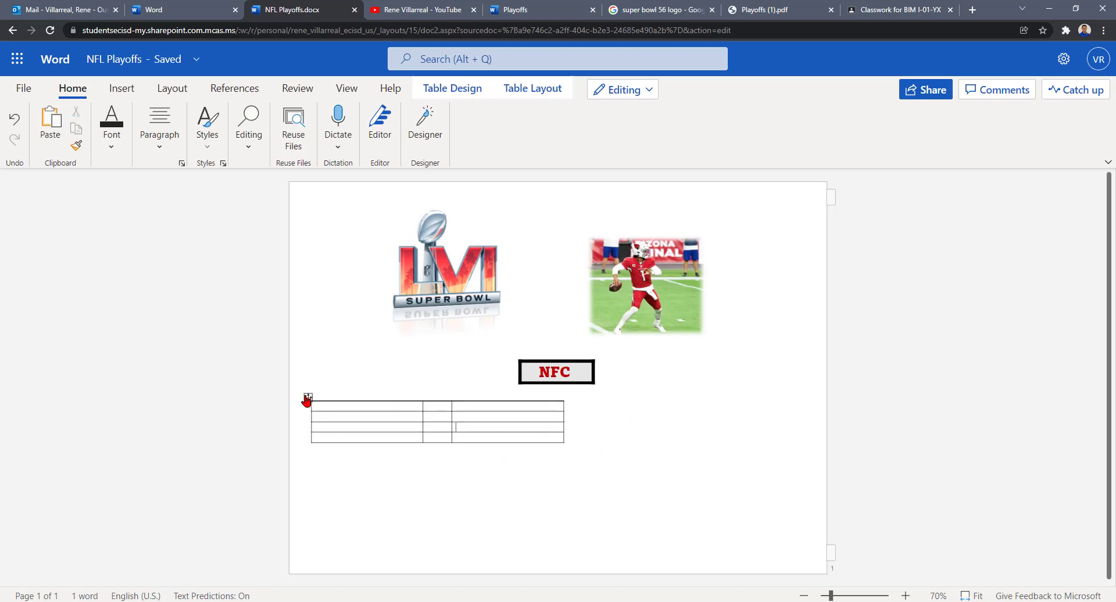
left_click(308, 399)
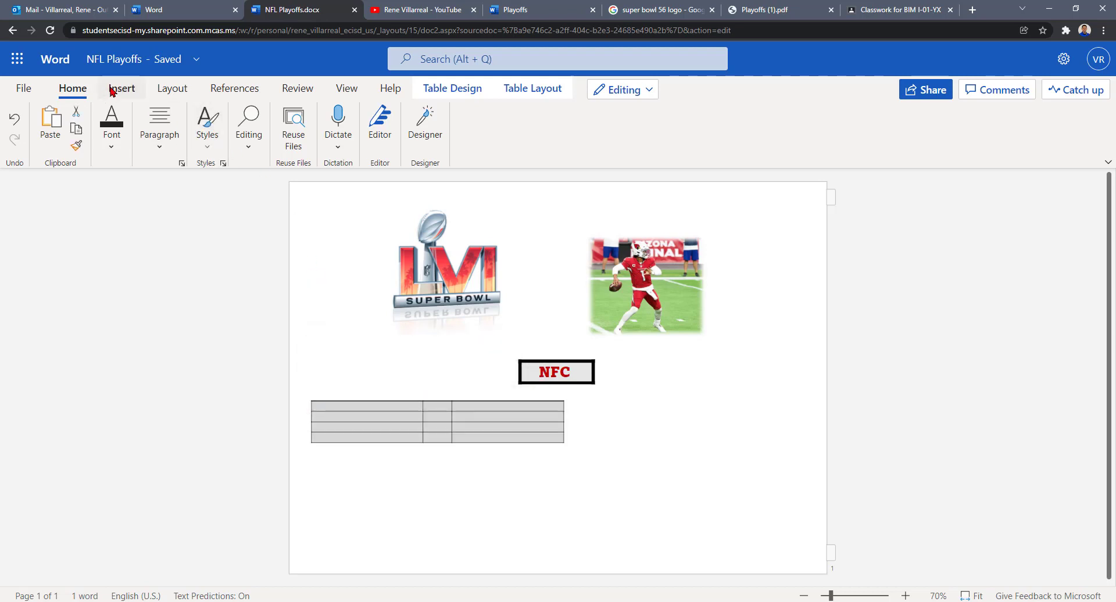
left_click(160, 145)
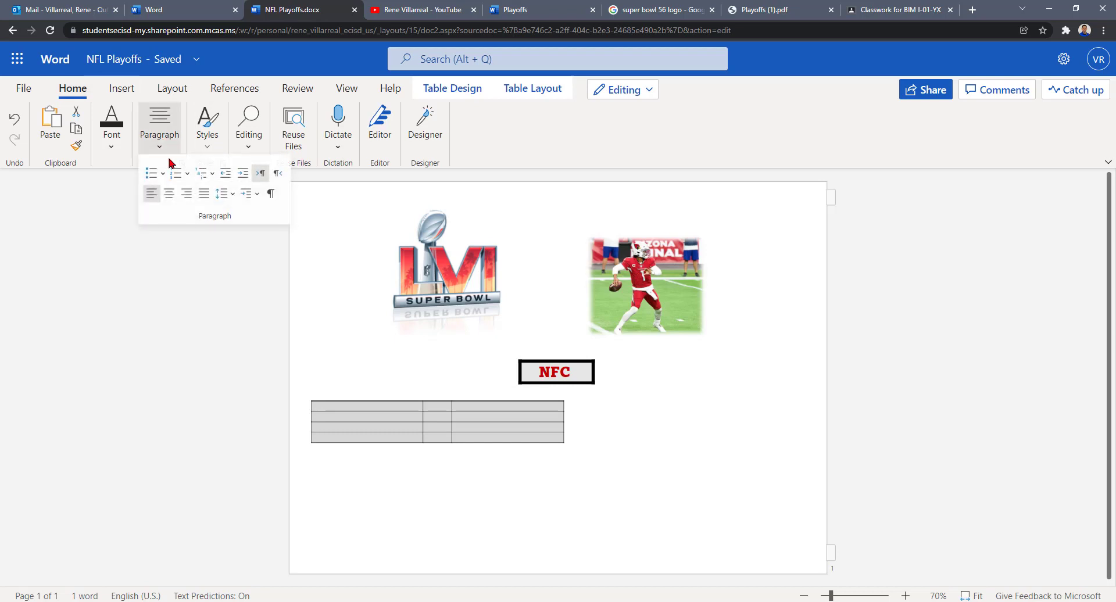
left_click(170, 195)
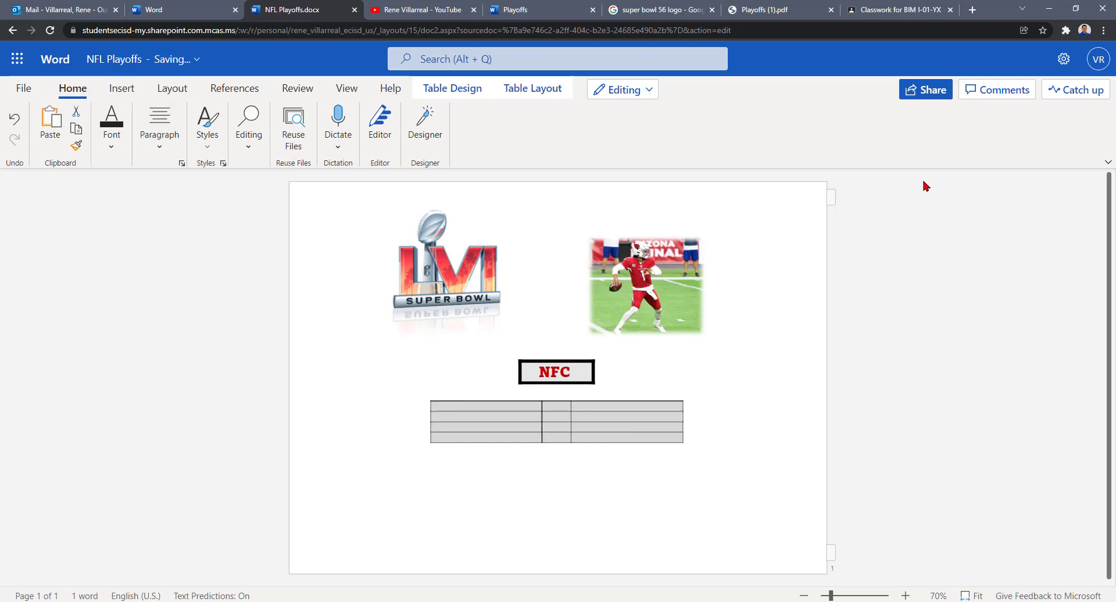
left_click(1108, 162)
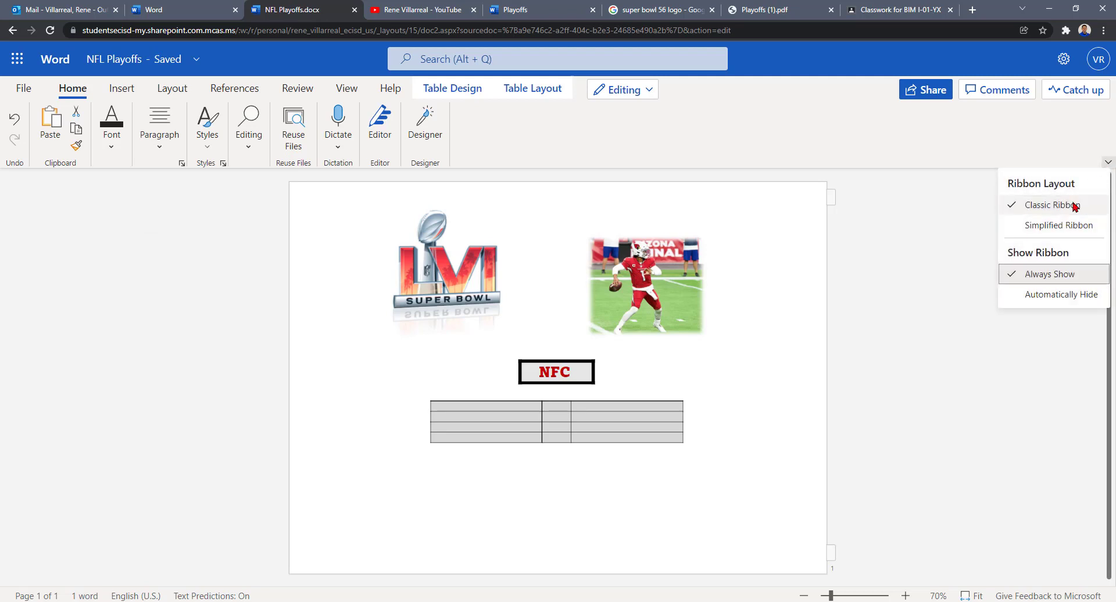
left_click(1107, 163)
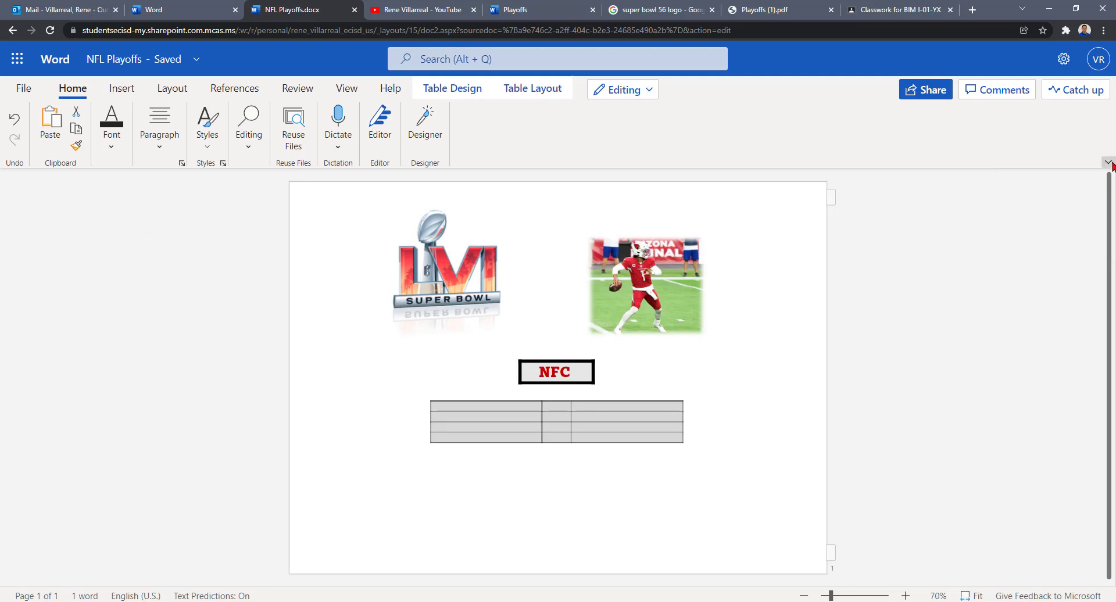
left_click(1107, 164)
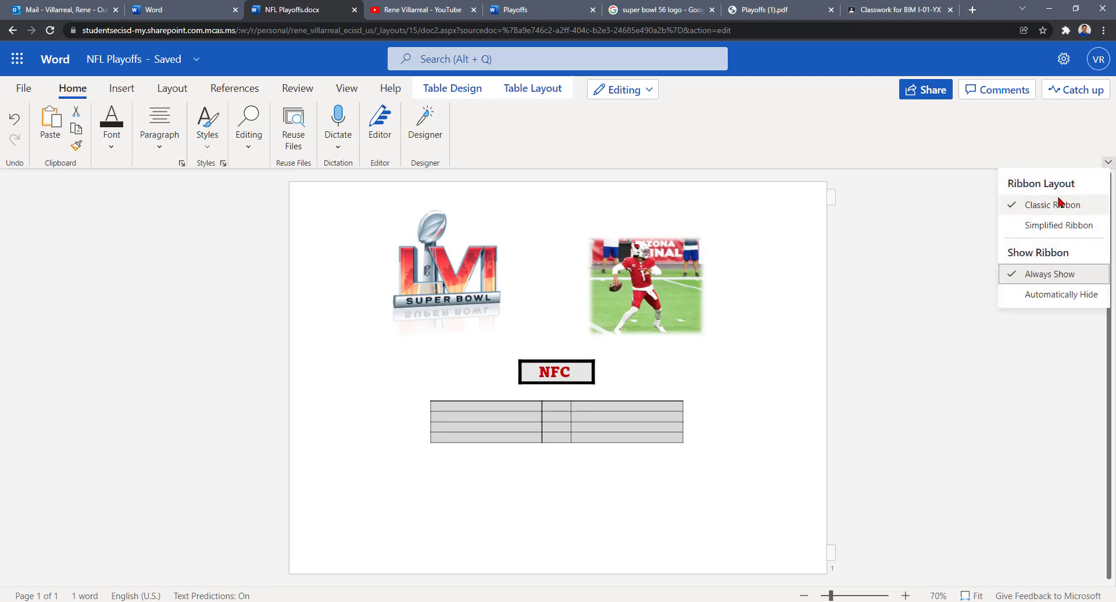
left_click(885, 299)
left_click(545, 416)
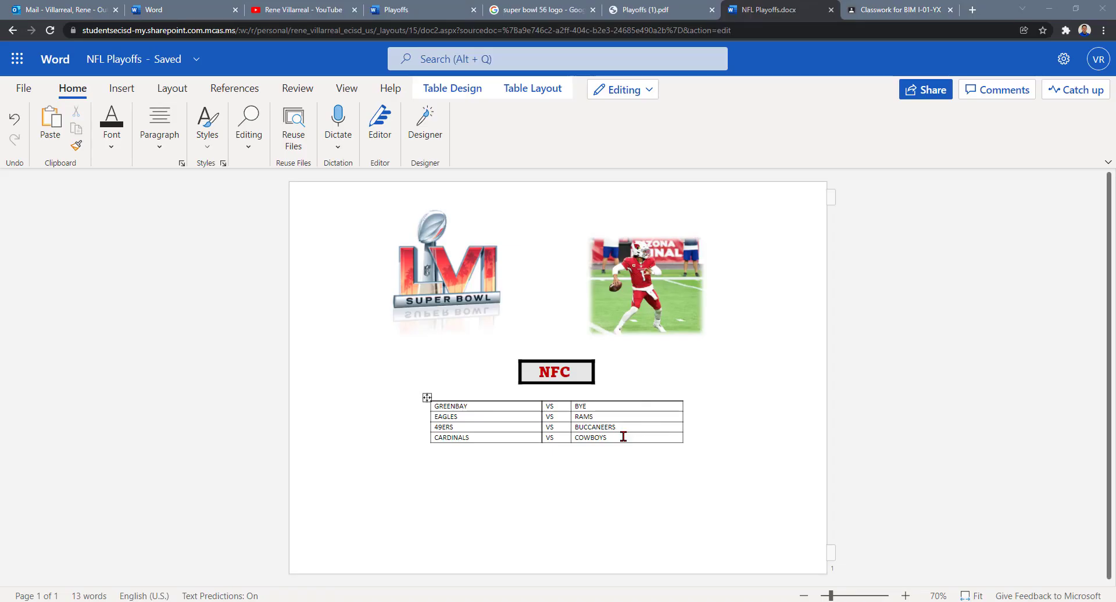
Give the whole matchup table thick black borders in the second-heaviest line weight and shade all its cells light grey.
left_click_drag(618, 436, 408, 354)
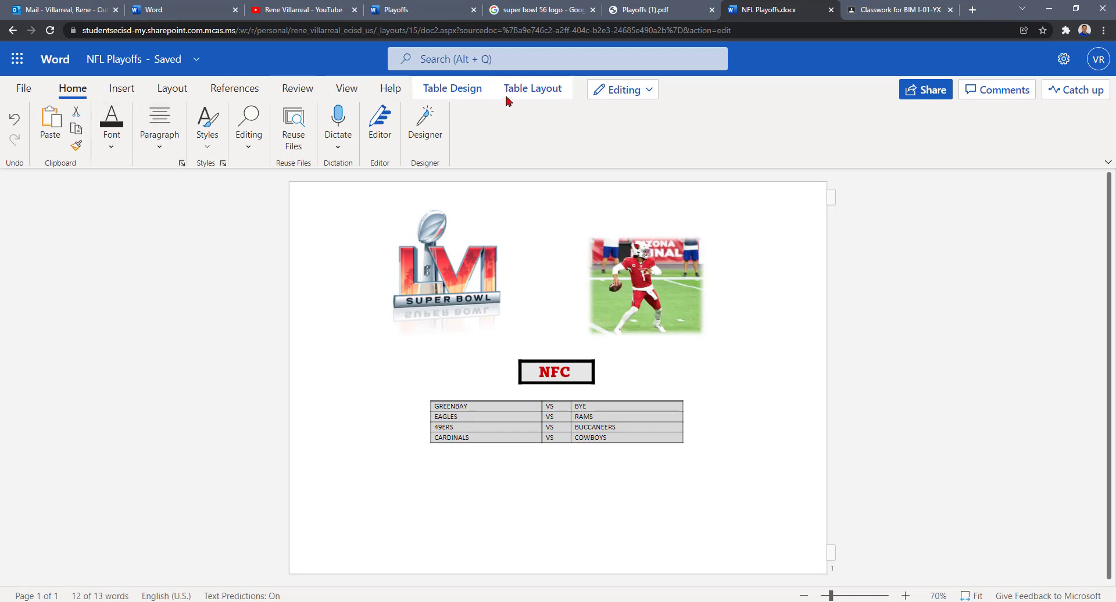
left_click(474, 92)
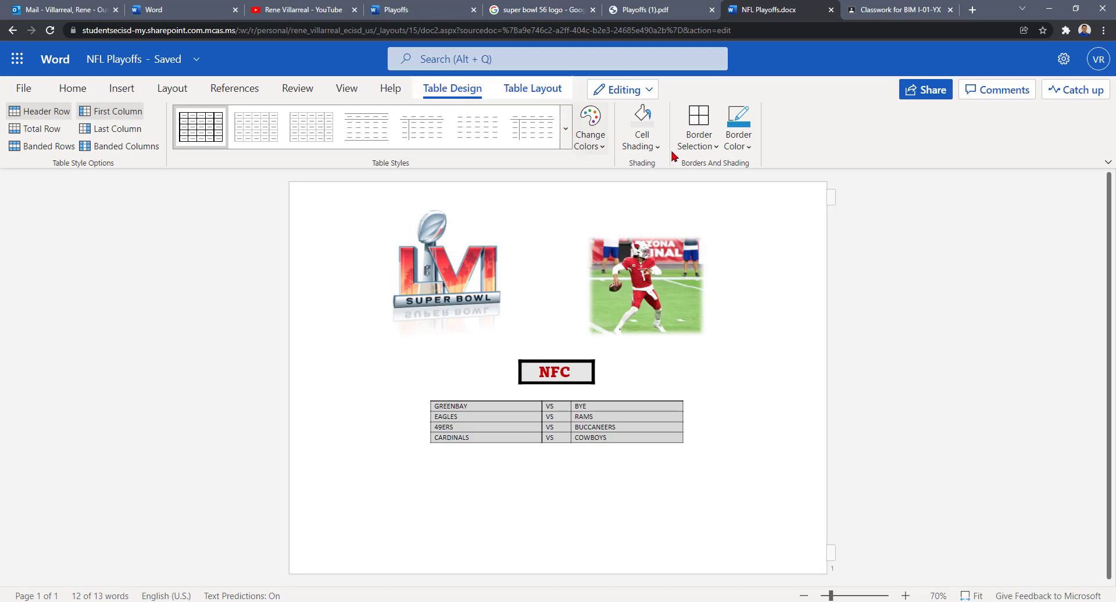
left_click(745, 148)
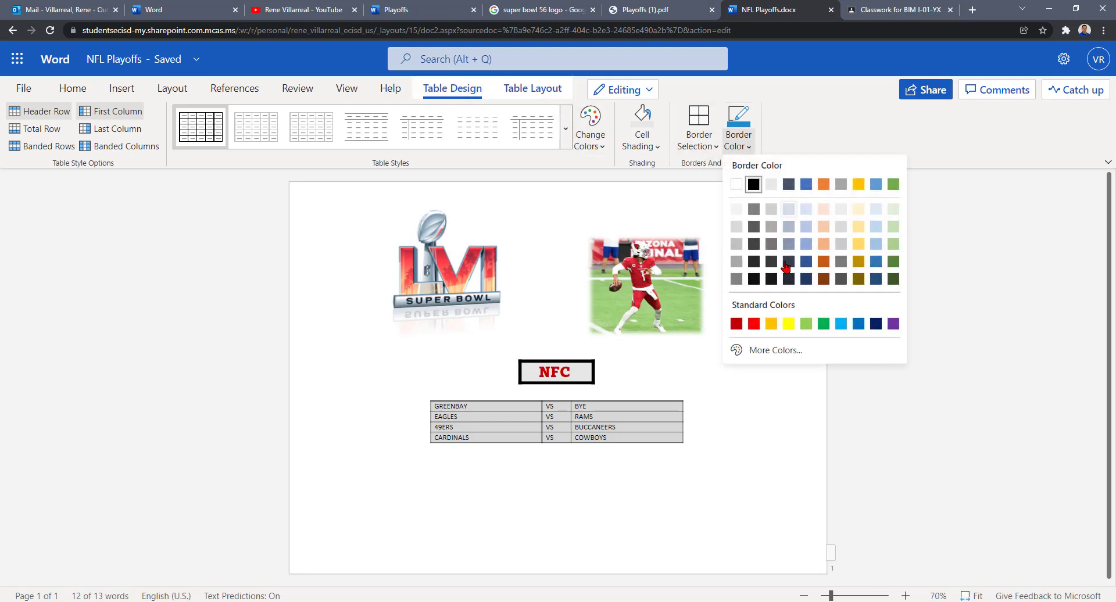
left_click(709, 147)
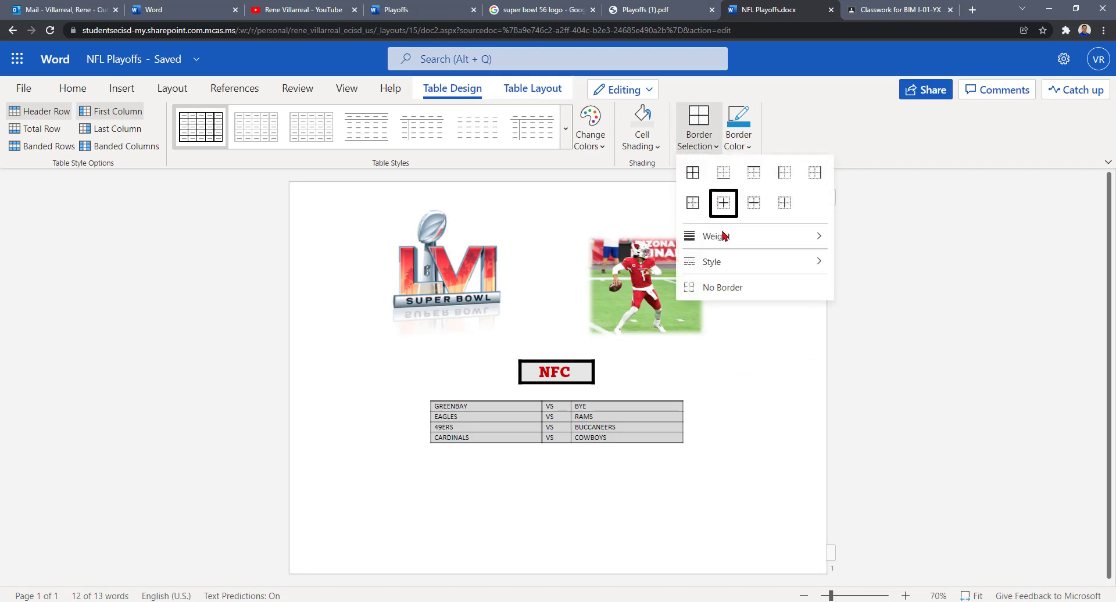
mouse_move(773, 238)
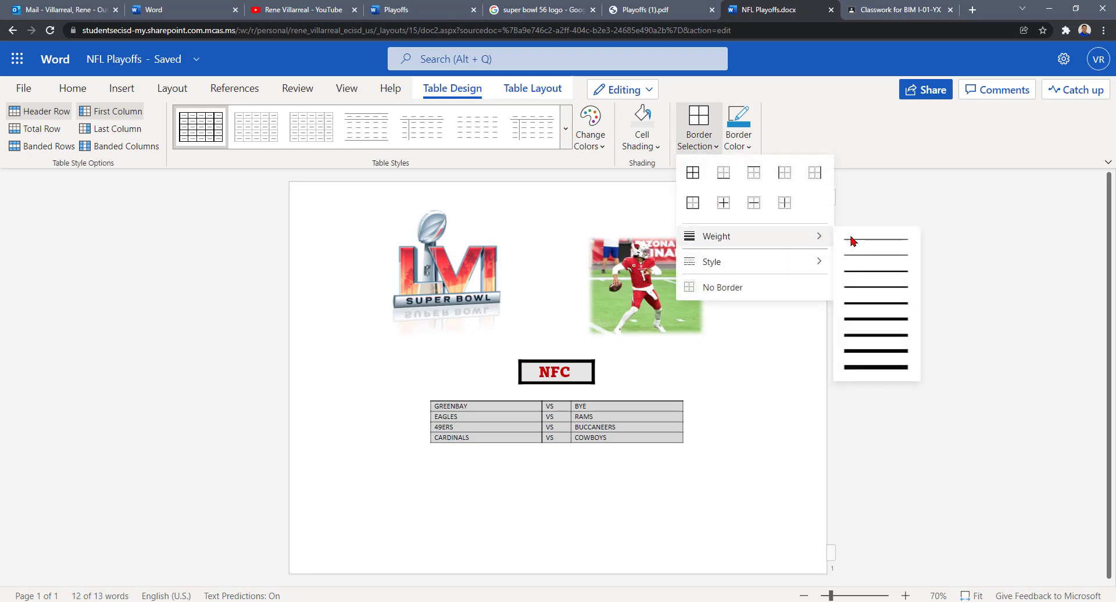
left_click(879, 355)
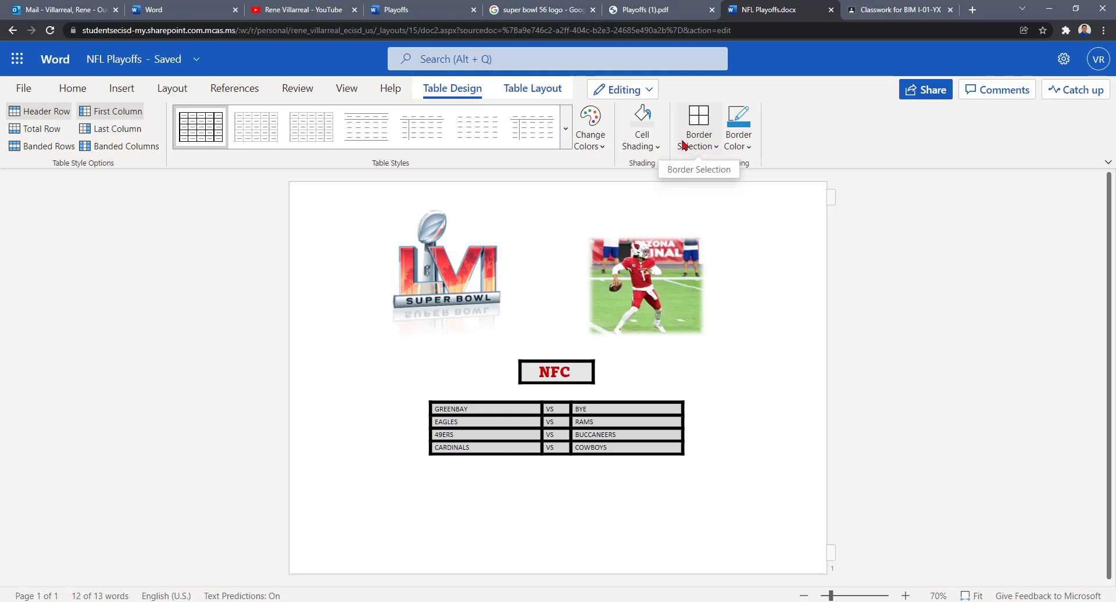
left_click(651, 155)
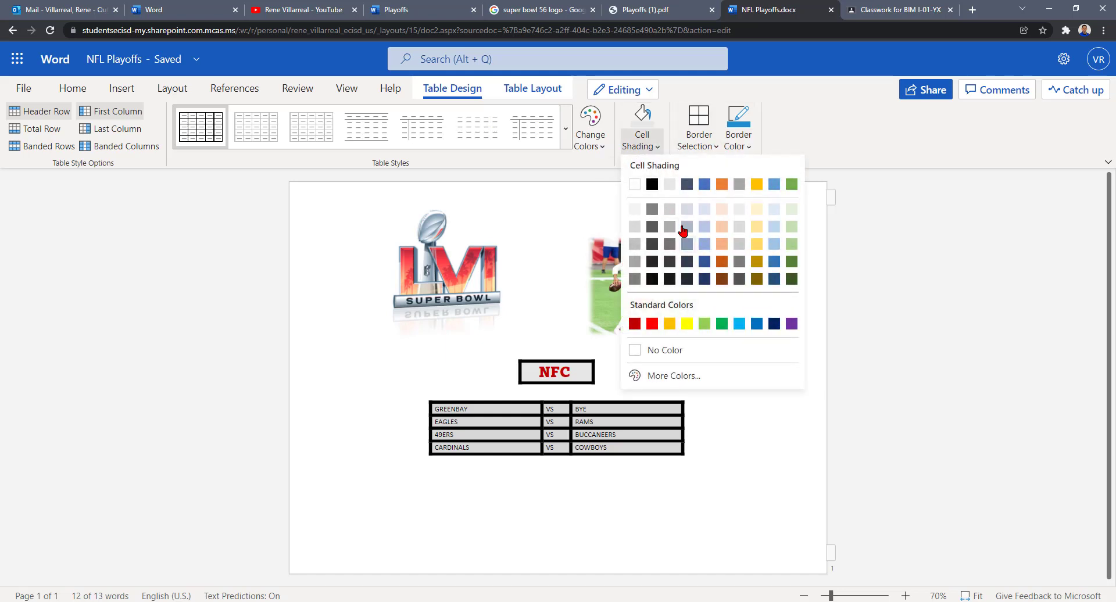
left_click(670, 210)
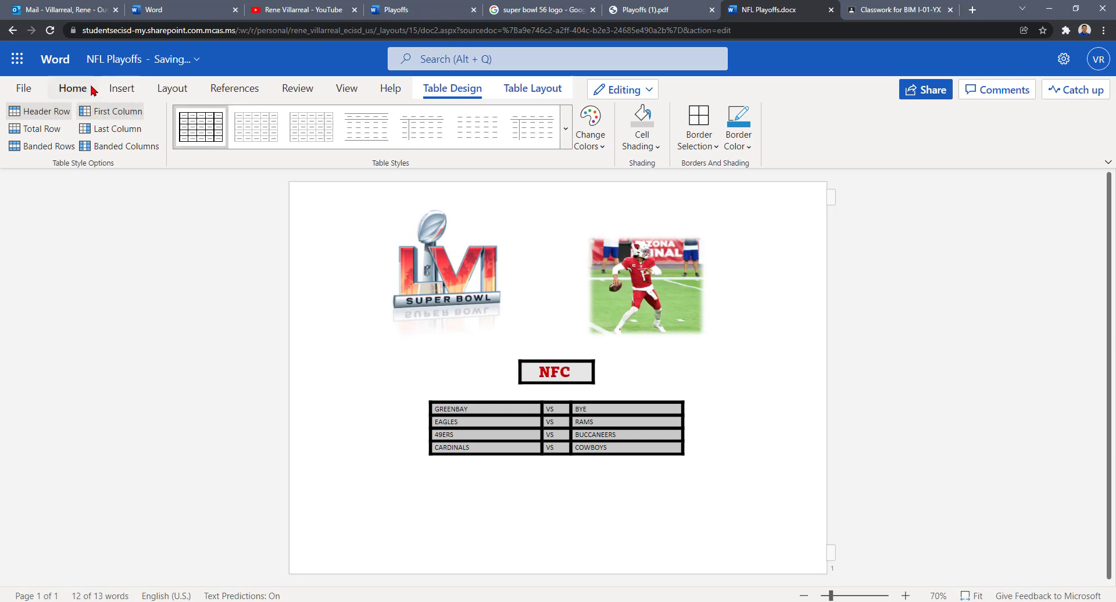
Colour all the text in the NFC matchup table the standard dark red.
left_click(74, 88)
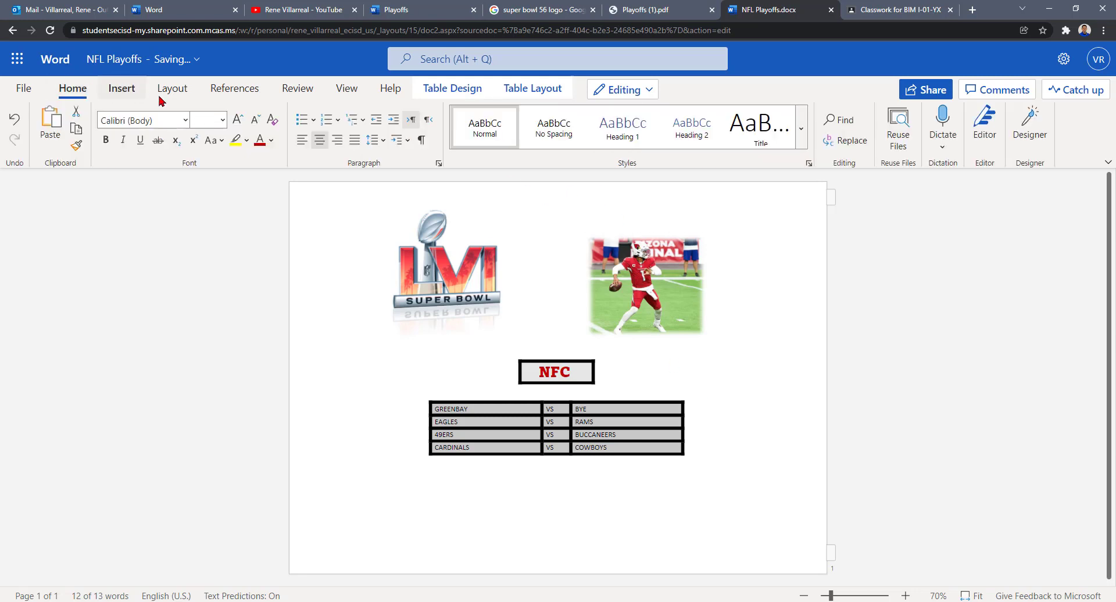
left_click(270, 140)
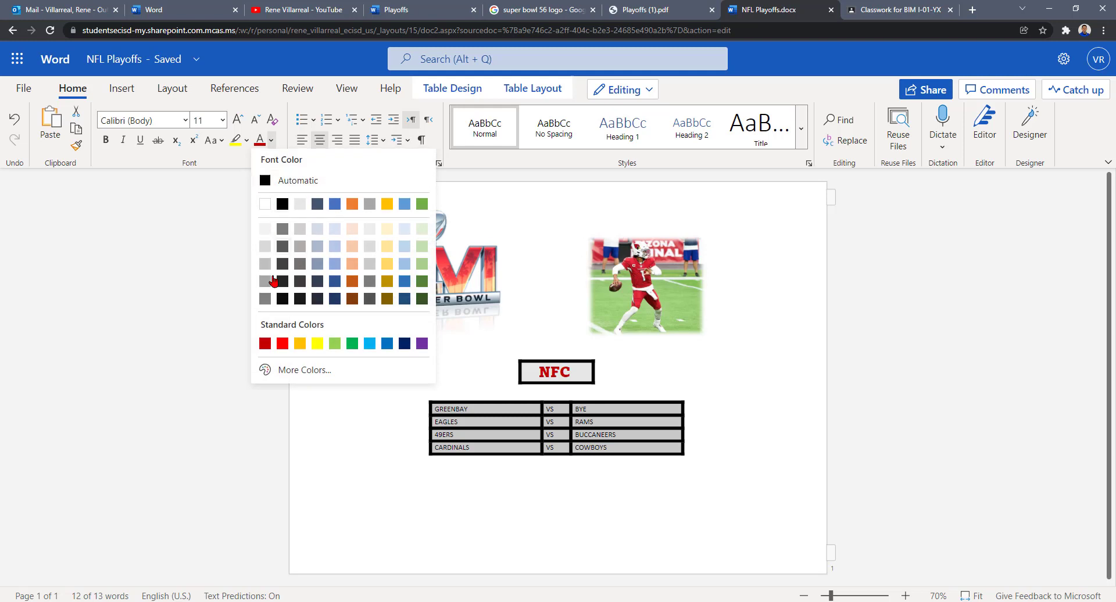
left_click(264, 343)
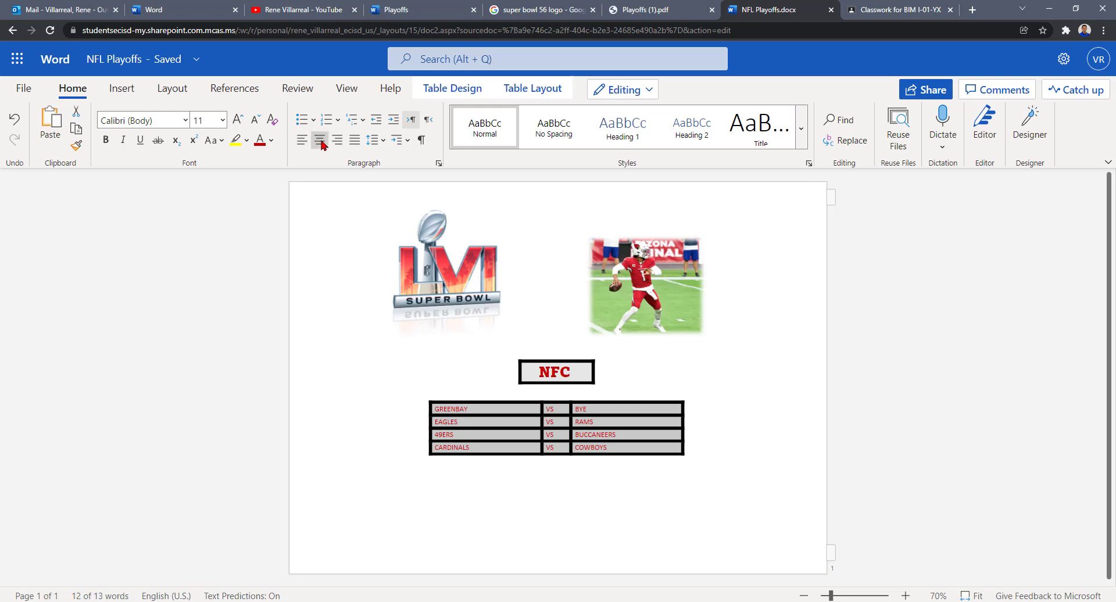
Centre the text horizontally within every cell of the matchup table.
left_click(448, 411)
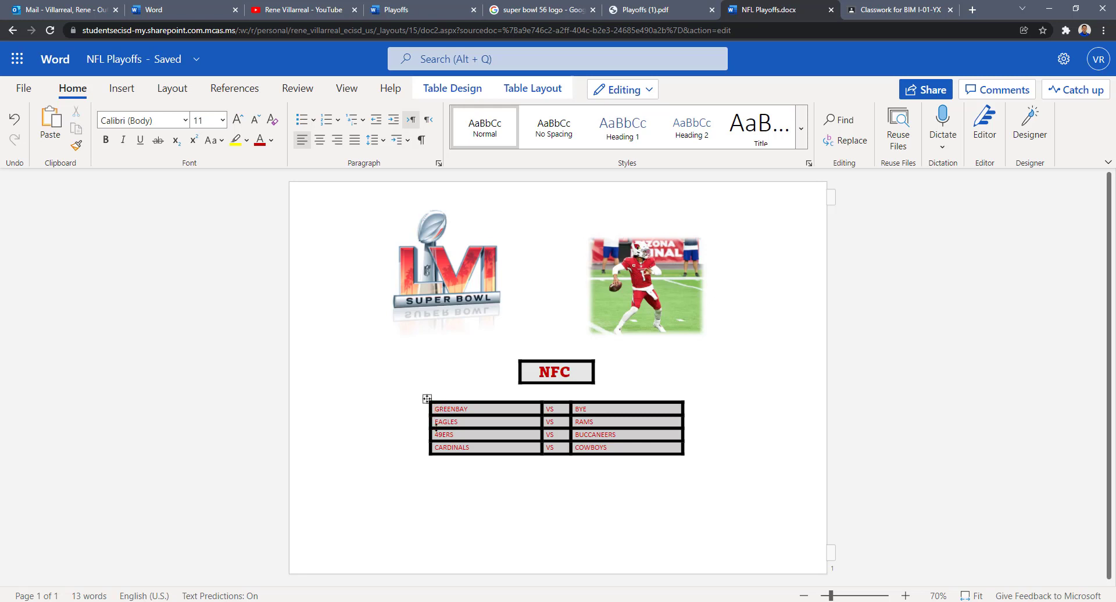
left_click(319, 139)
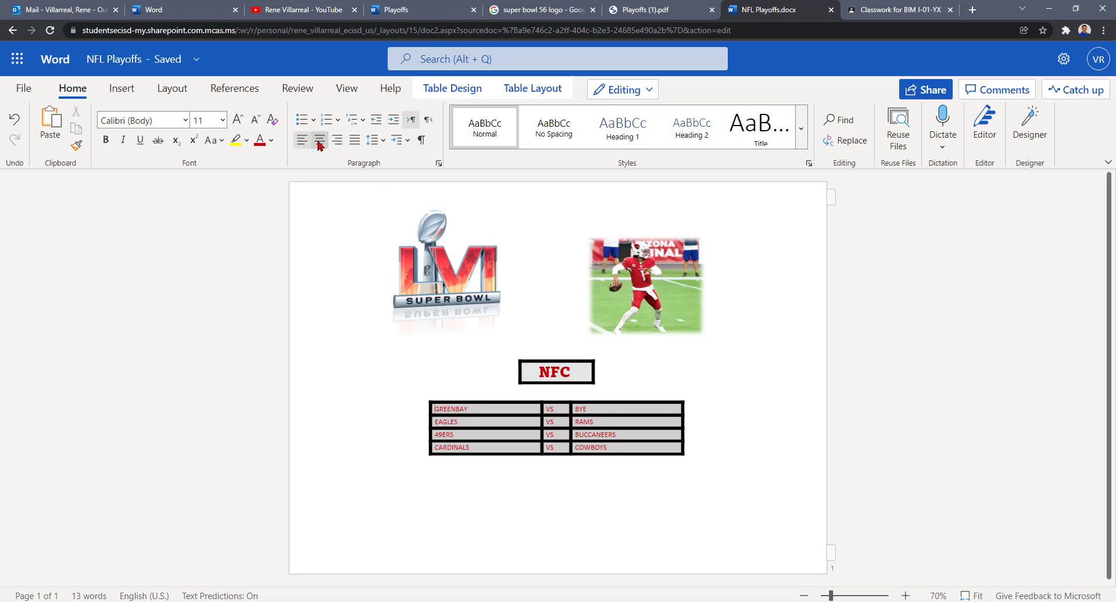
left_click(436, 415)
left_click(320, 139)
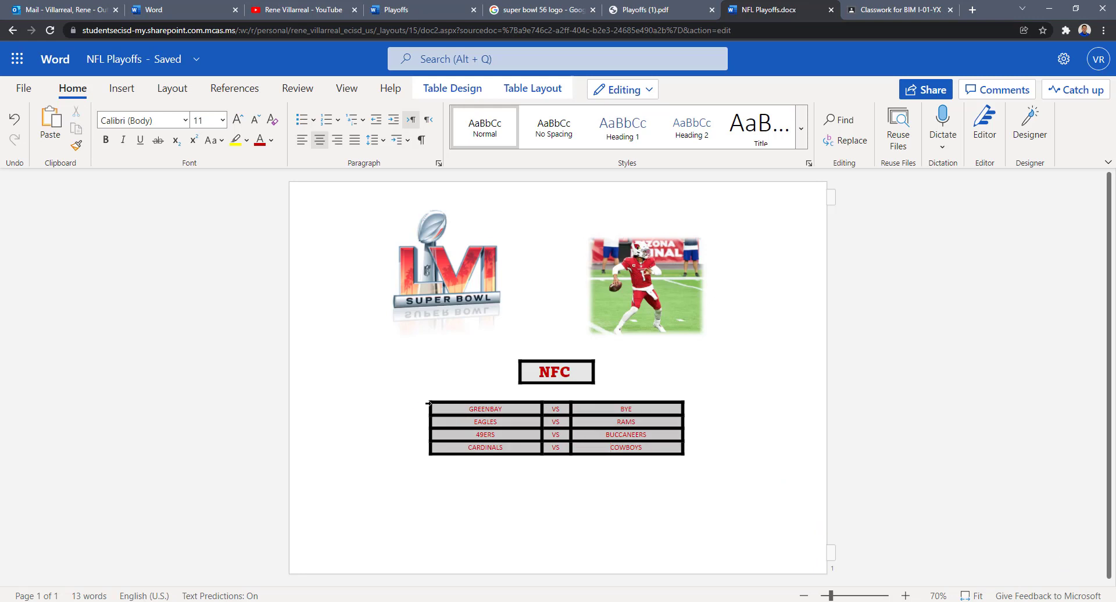
Set the whole matchup table's text to the Amasis MT Pro Black font at size 18.
left_click(428, 400)
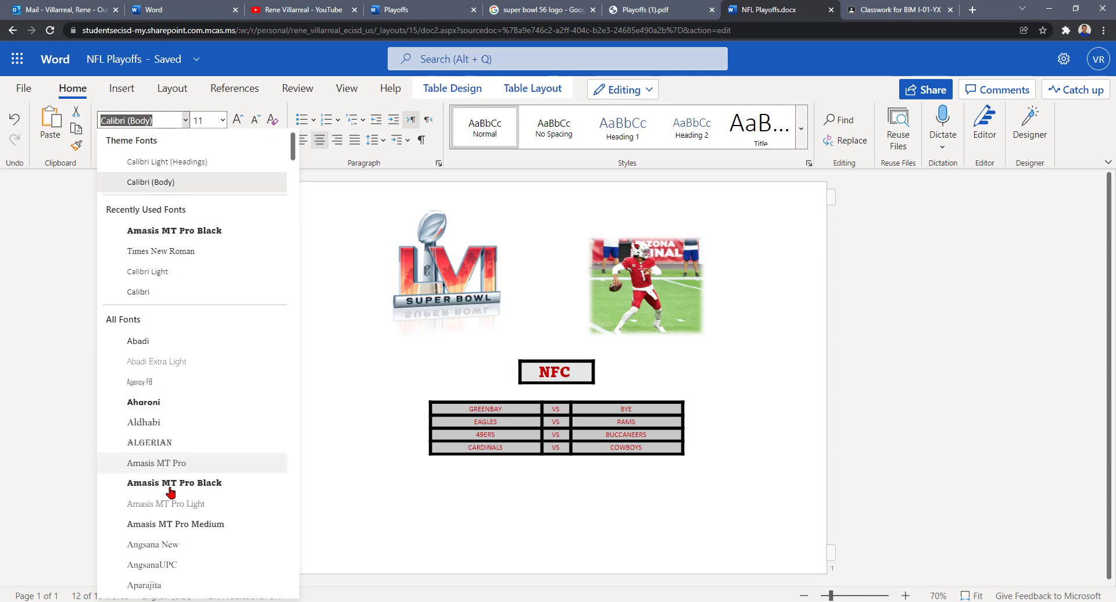
left_click(192, 230)
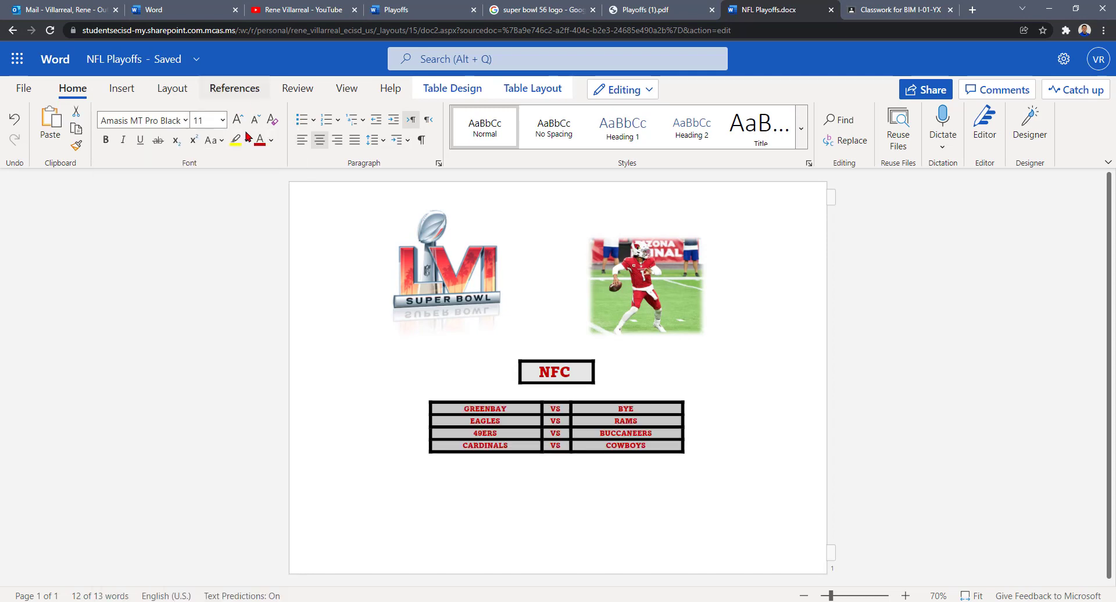
left_click(238, 120)
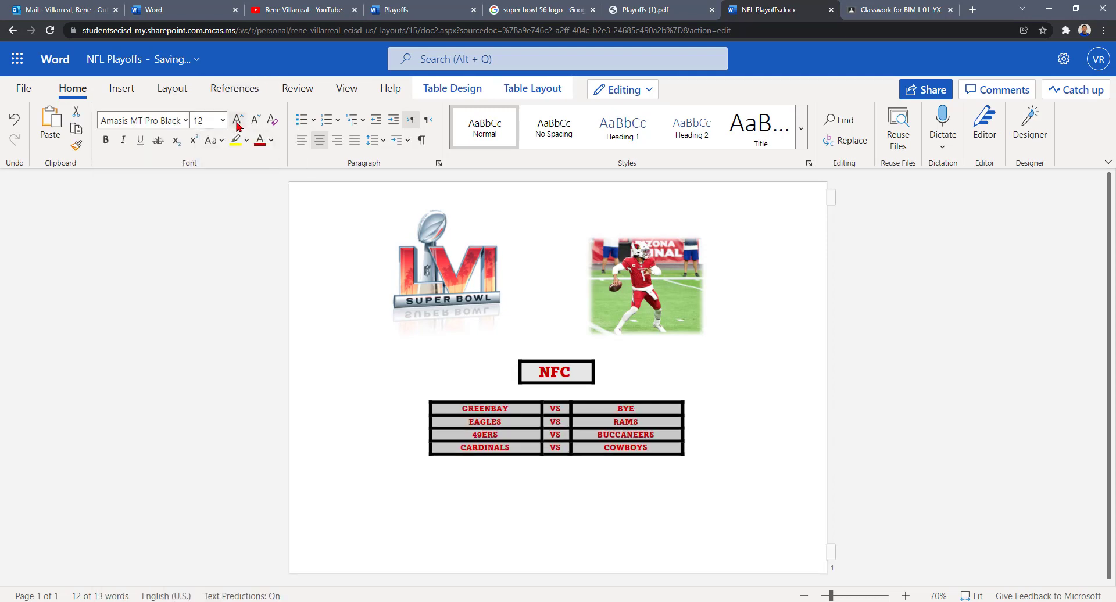
left_click(238, 120)
left_click(238, 120)
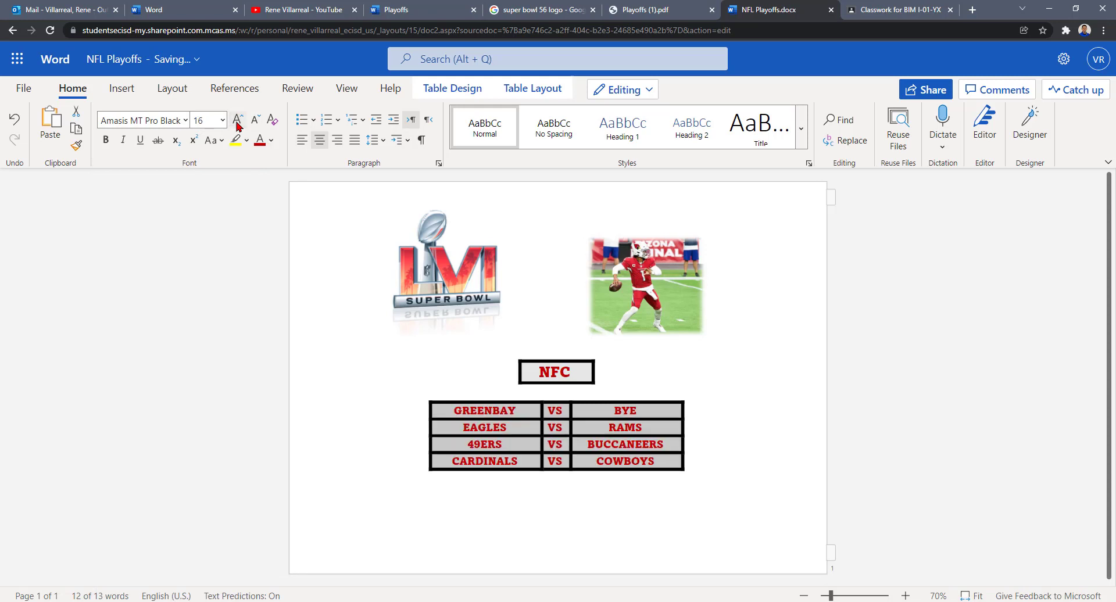
left_click(238, 121)
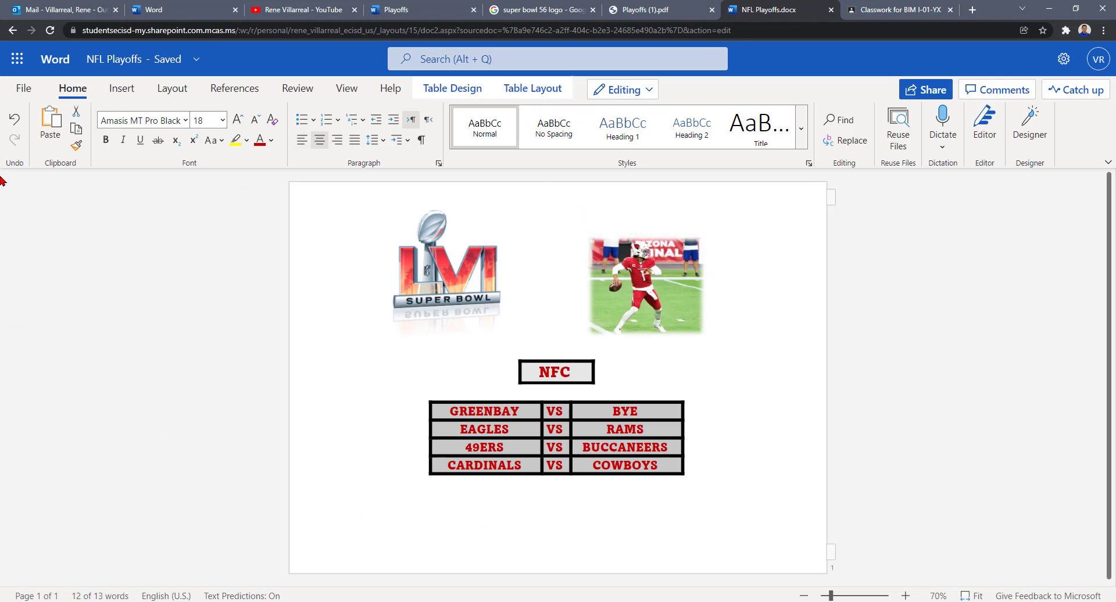
left_click(24, 88)
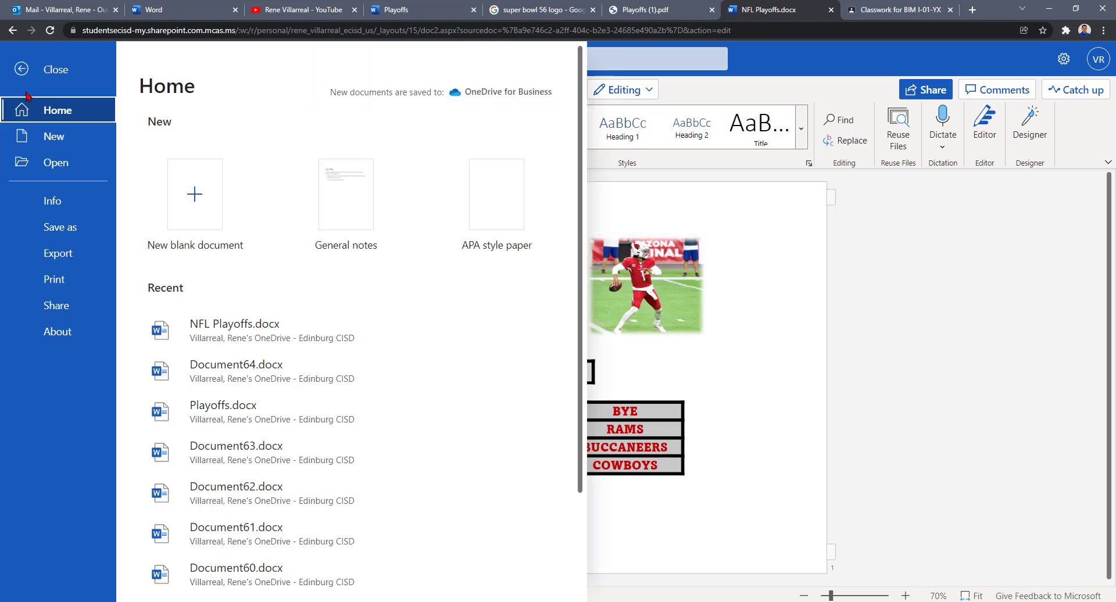
left_click(80, 231)
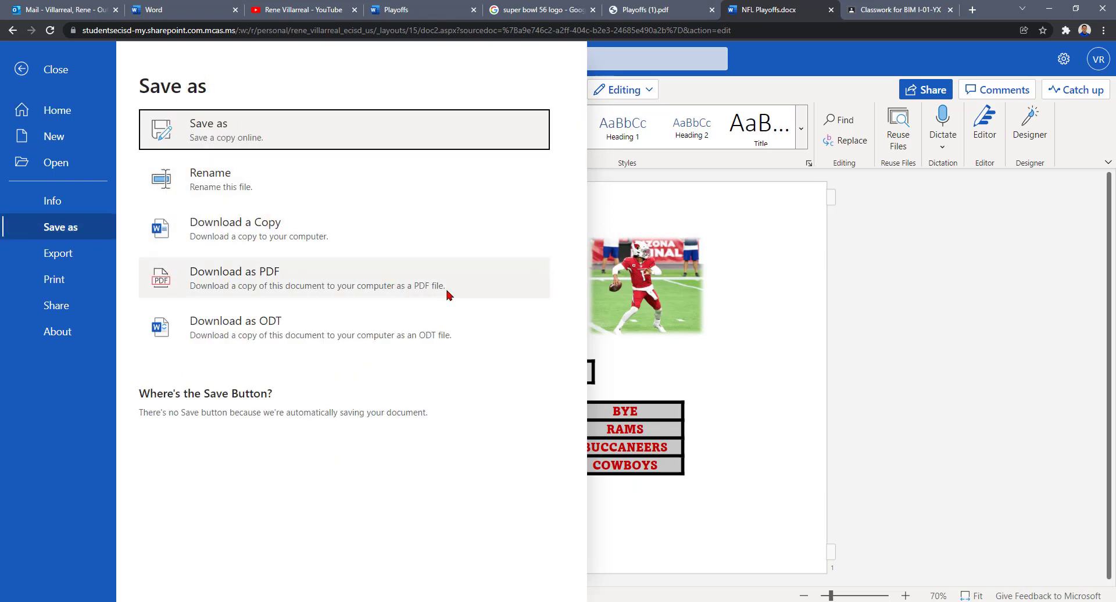
left_click(643, 444)
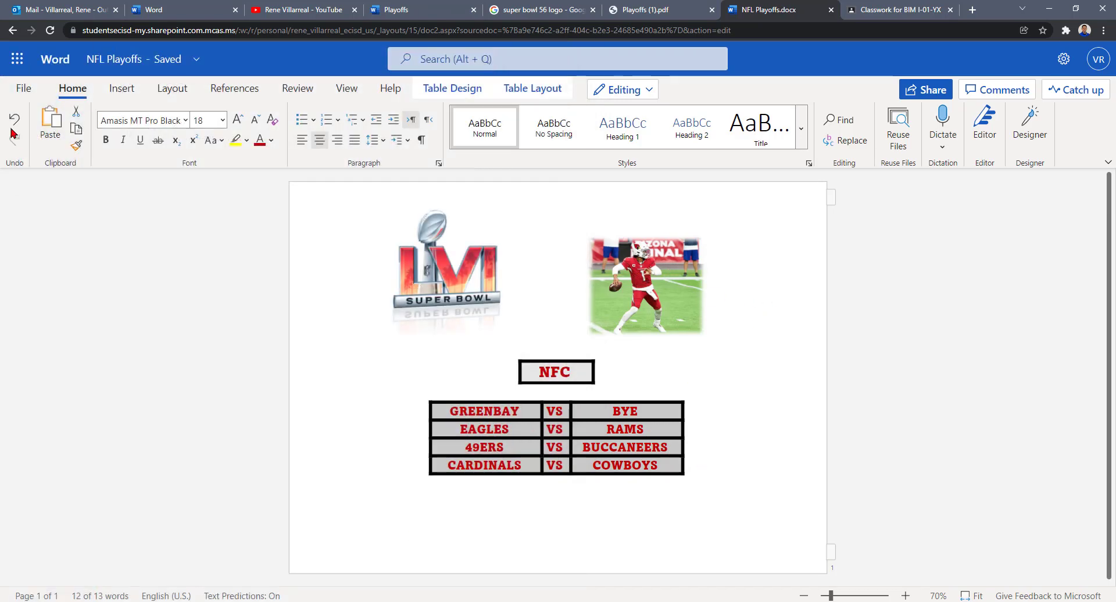
Download the finished document to the computer as a PDF and dismiss the browser's multiple-download permission request.
left_click(24, 88)
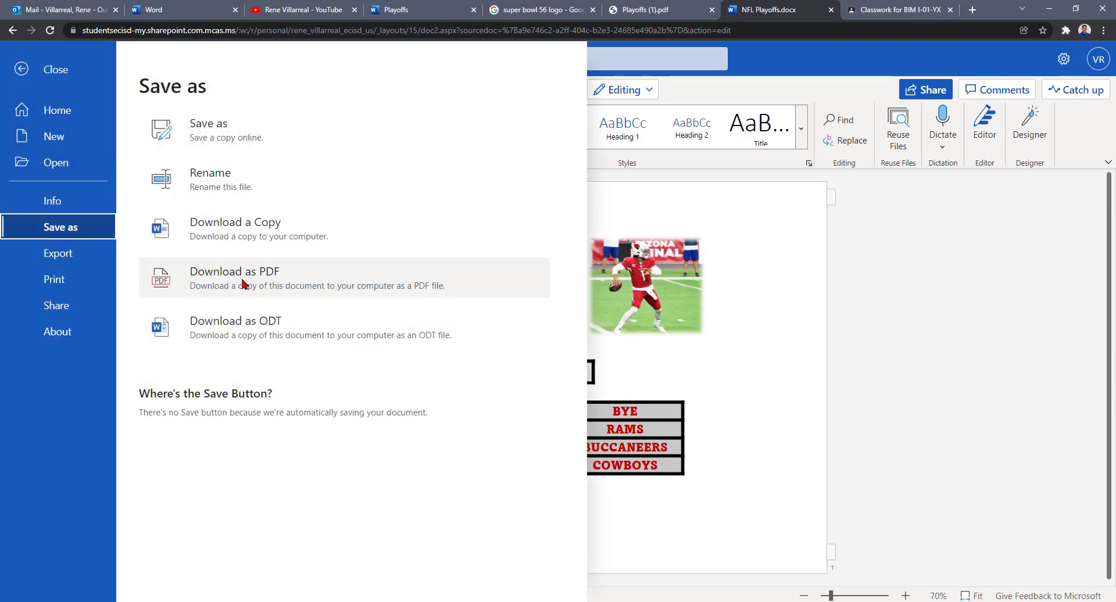
left_click(243, 284)
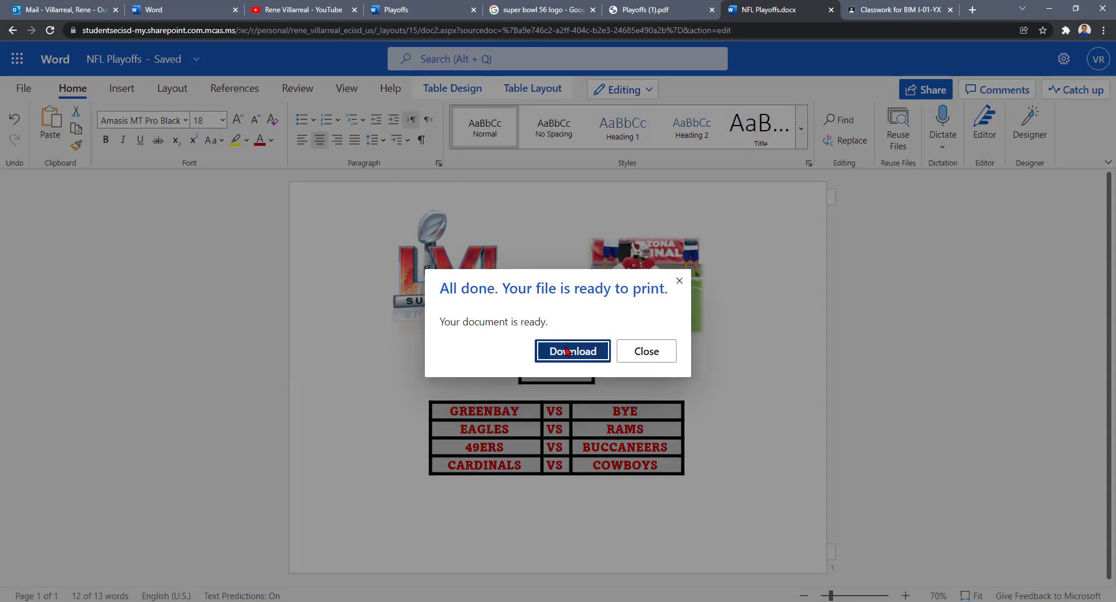
left_click(572, 351)
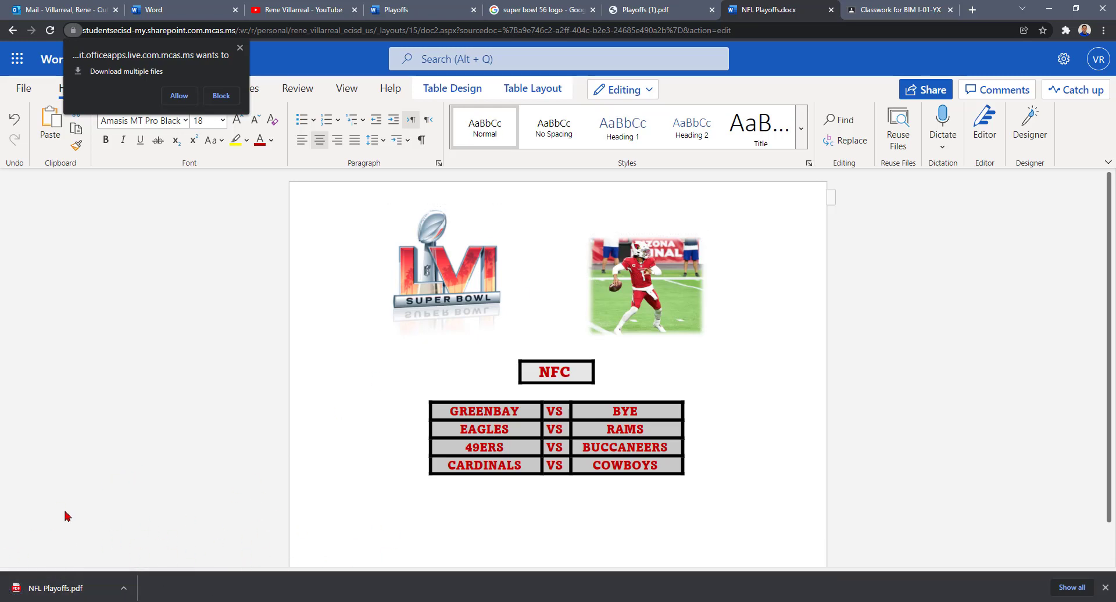
left_click(239, 48)
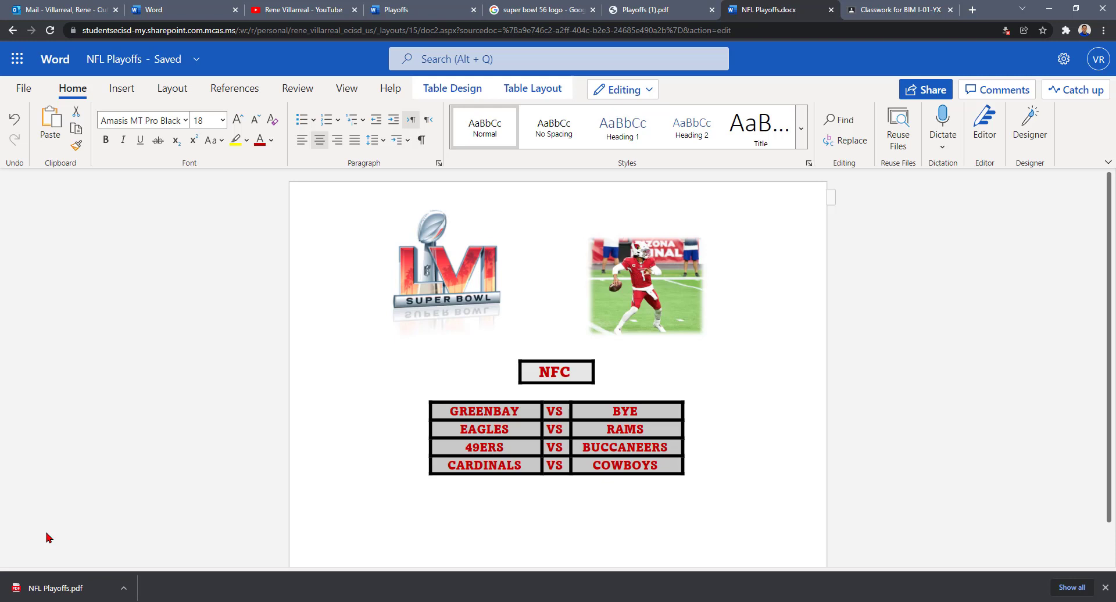
left_click(644, 598)
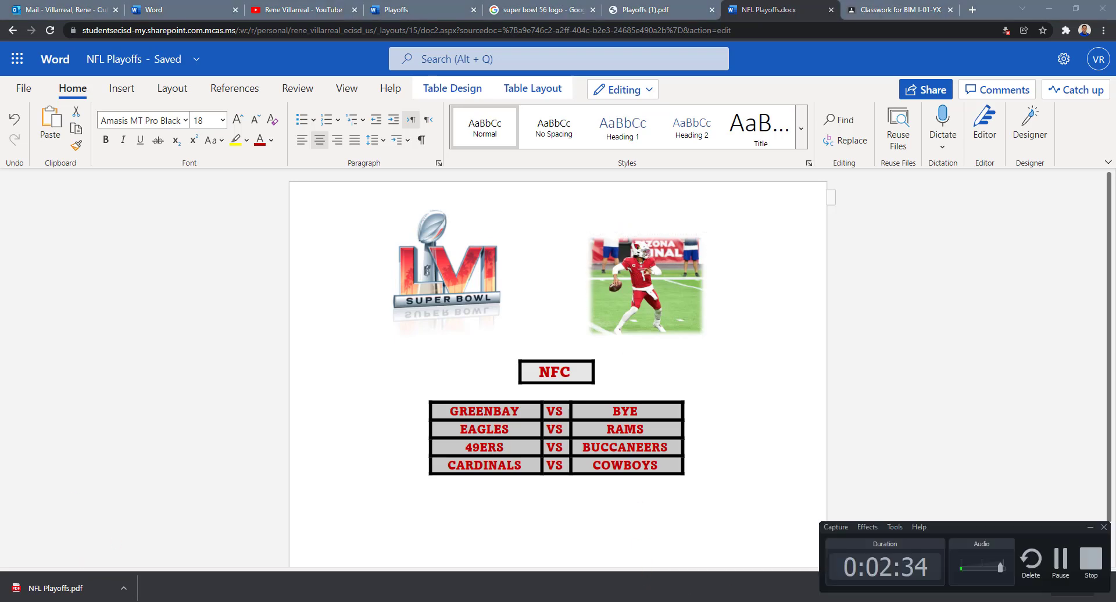